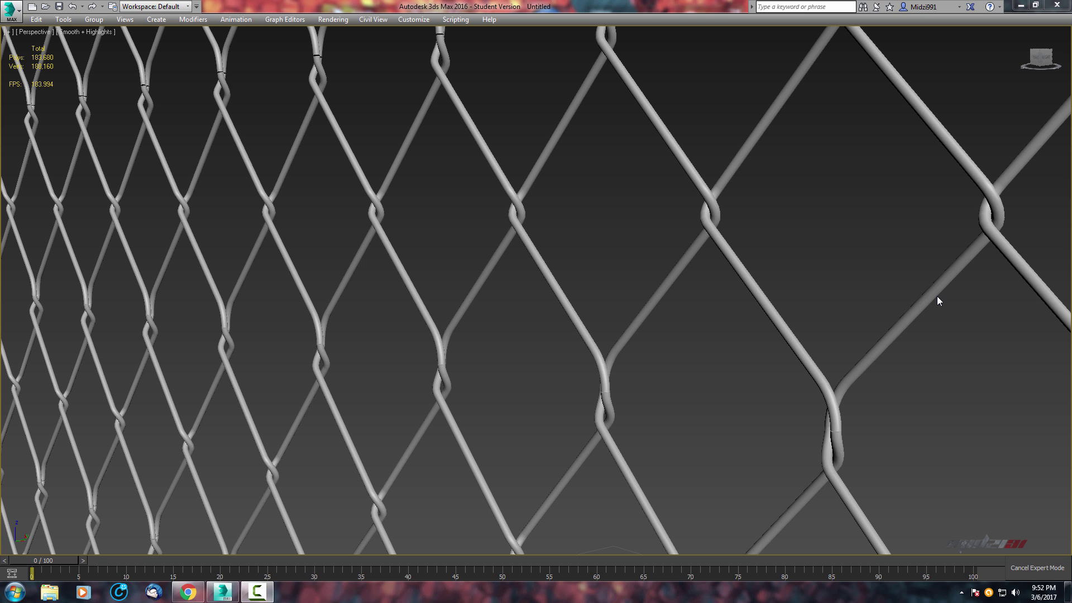
Examine the finished chain-link fence mesh from close up and from several angles.
{"action": "middle_click_drag", "start_coordinate": [597, 225], "coordinate": [508, 304]}
{"action": "scroll", "coordinate": [374, 344], "scroll_direction": "down", "scroll_amount": 4}
{"action": "middle_click_drag", "start_coordinate": [402, 299], "coordinate": [546, 280], "text": "alt"}
{"action": "scroll", "coordinate": [558, 281], "scroll_direction": "down", "scroll_amount": 8}
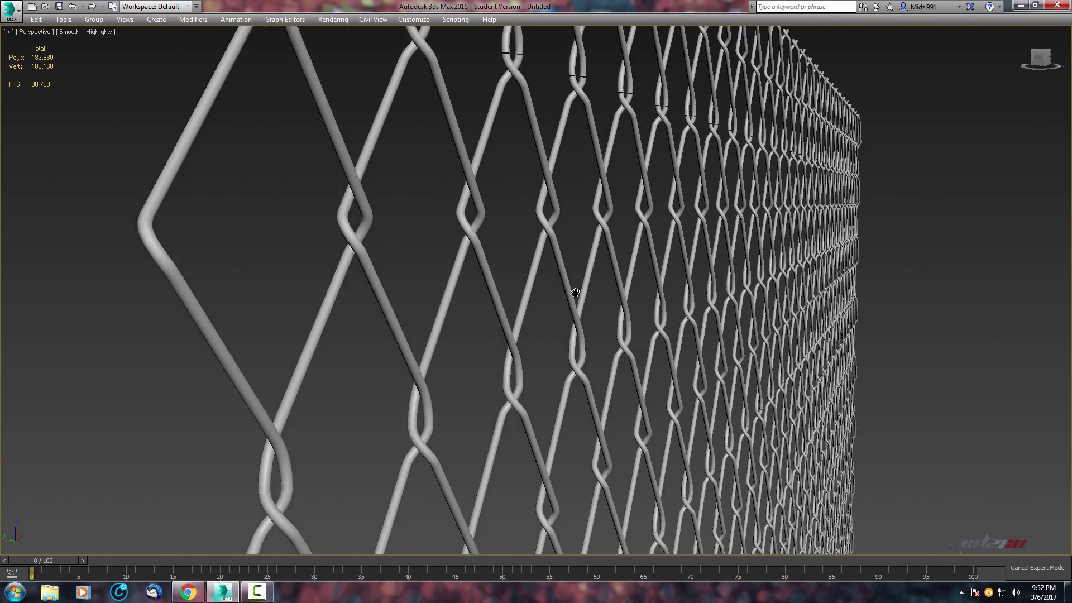
{"action": "middle_click_drag", "start_coordinate": [683, 259], "coordinate": [583, 283], "text": "alt"}
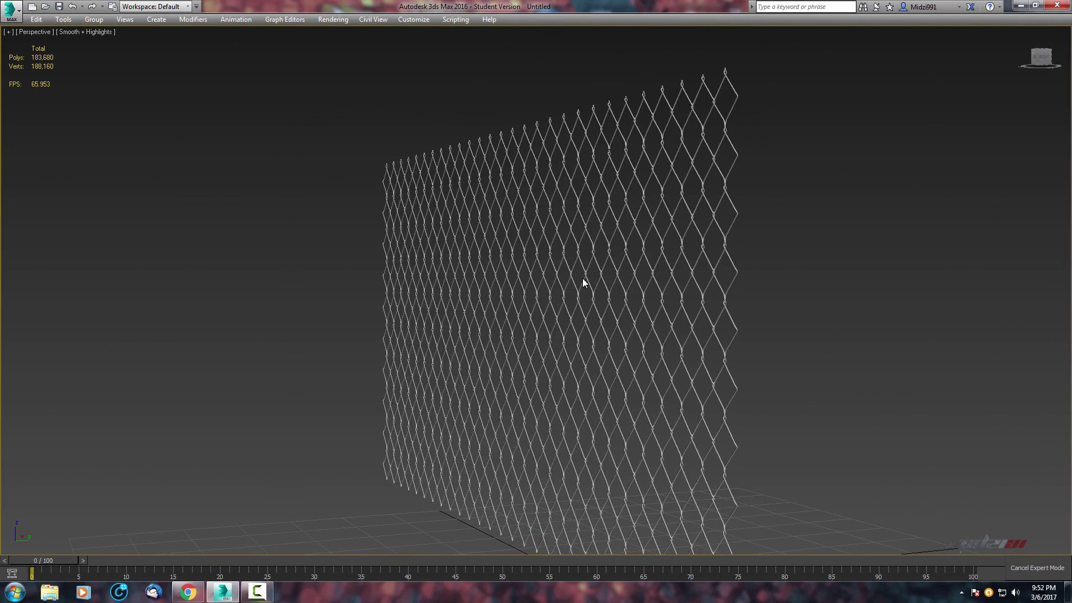
Leave expert mode and hide all the fence objects from the Front view.
{"action": "key", "text": "alt+w"}
{"action": "scroll", "coordinate": [731, 125], "scroll_direction": "down", "scroll_amount": 2}
{"action": "key", "text": "alt+w"}
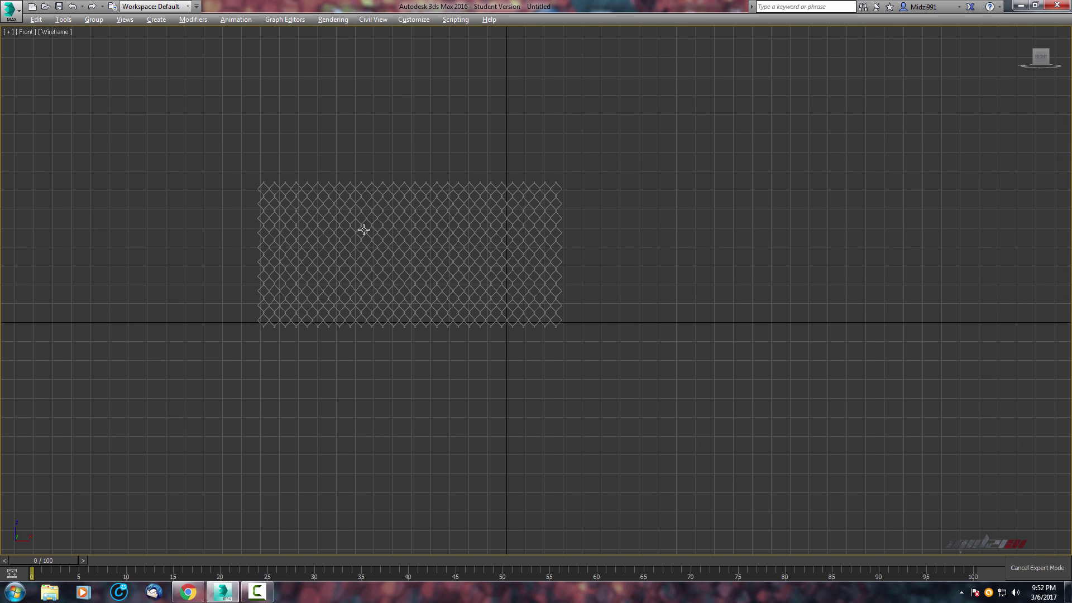
{"action": "key", "text": "ctrl+x"}
{"action": "middle_click_drag", "start_coordinate": [448, 215], "coordinate": [584, 259]}
{"action": "scroll", "coordinate": [584, 259], "scroll_direction": "up", "scroll_amount": 2}
{"action": "left_click_drag", "start_coordinate": [760, 193], "coordinate": [230, 463]}
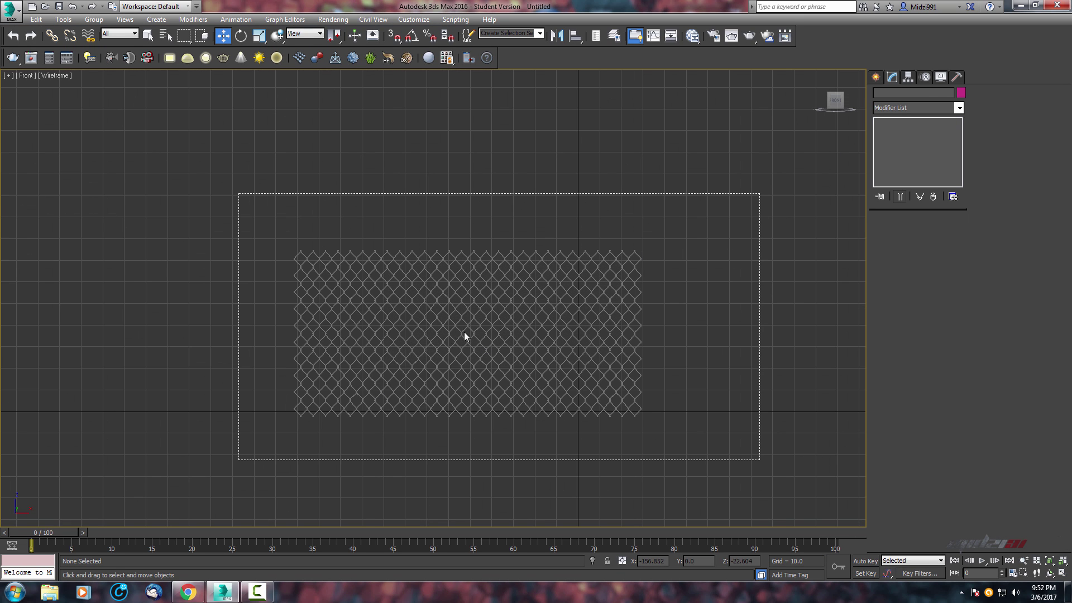
{"action": "right_click", "coordinate": [615, 280]}
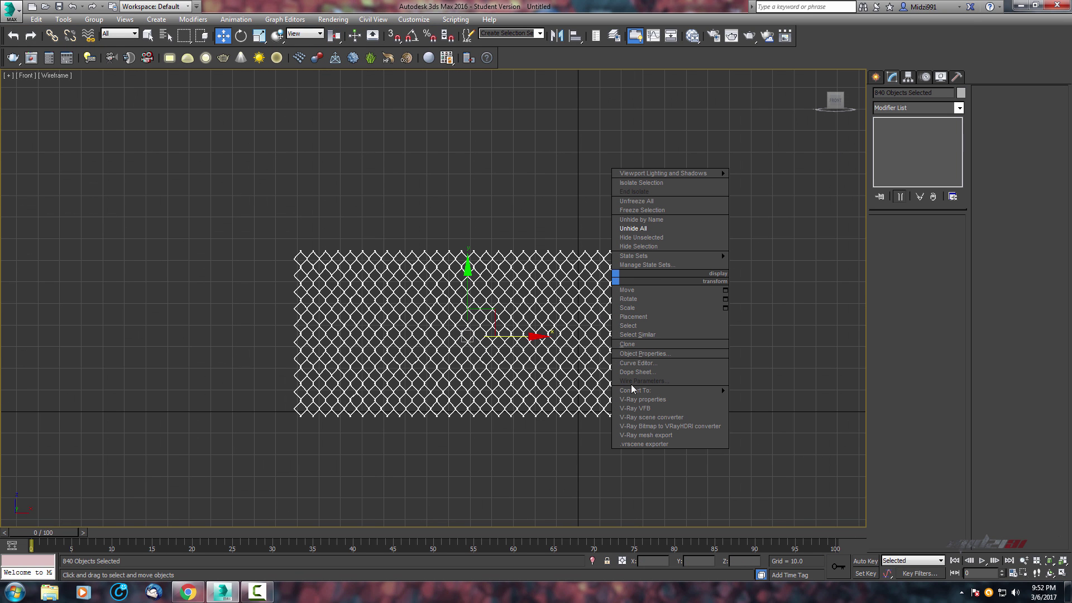
{"action": "left_click", "coordinate": [678, 246]}
{"action": "middle_click_drag", "start_coordinate": [518, 283], "coordinate": [352, 186]}
{"action": "scroll", "coordinate": [341, 186], "scroll_direction": "down", "scroll_amount": 2}
{"action": "scroll", "coordinate": [390, 281], "scroll_direction": "down", "scroll_amount": 4}
{"action": "middle_click_drag", "start_coordinate": [390, 290], "coordinate": [465, 318]}
{"action": "scroll", "coordinate": [458, 347], "scroll_direction": "down", "scroll_amount": 2}
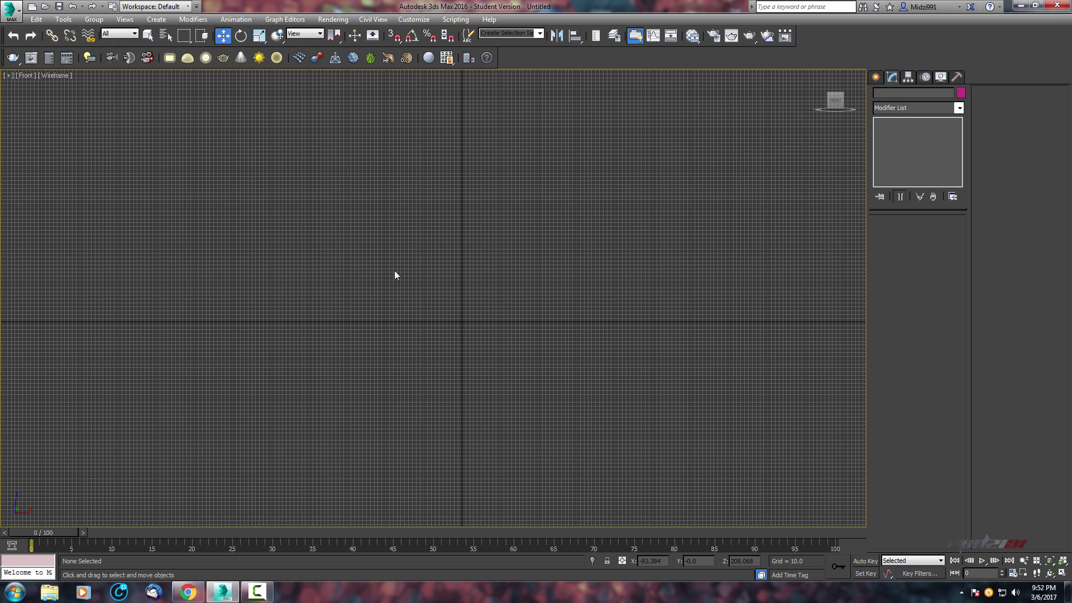
Turn on 3D snapping and check that it is set to Grid Lines.
{"action": "middle_click_drag", "start_coordinate": [487, 299], "coordinate": [490, 283]}
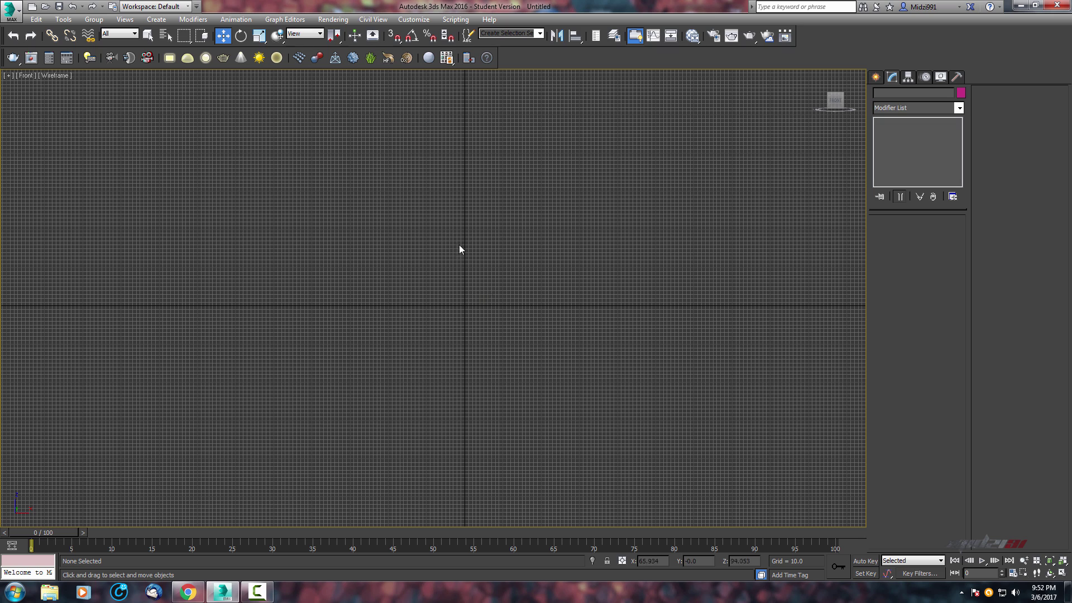
{"action": "left_click", "coordinate": [393, 37]}
{"action": "right_click", "coordinate": [393, 37]}
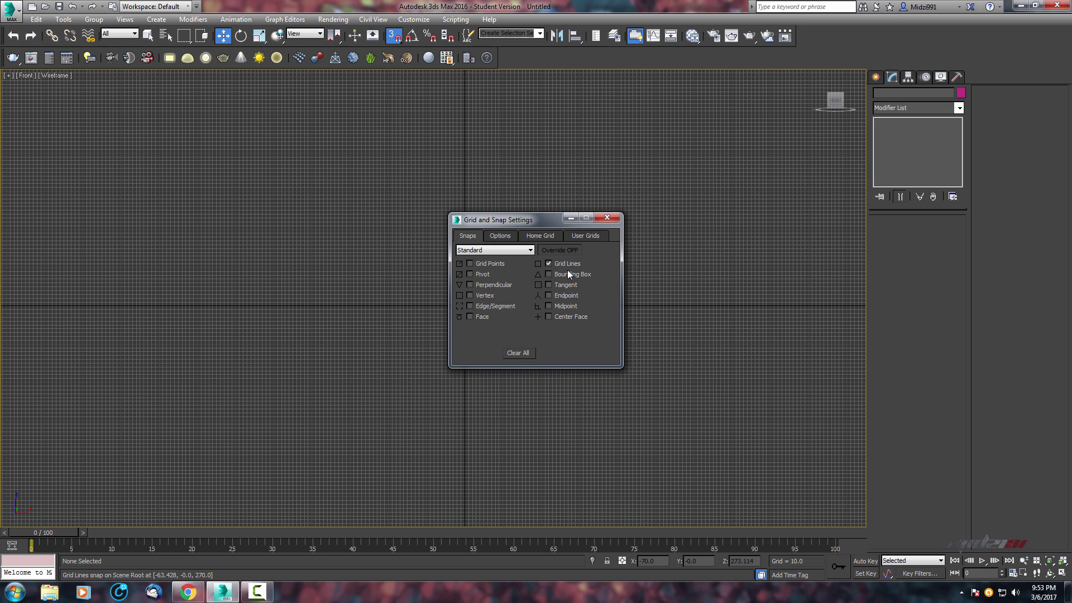
{"action": "left_click", "coordinate": [609, 218]}
{"action": "mouse_move", "coordinate": [471, 325]}
{"action": "middle_mouse_down"}
{"action": "mouse_move", "coordinate": [474, 291]}
{"action": "mouse_move", "coordinate": [491, 322]}
{"action": "middle_mouse_up"}
{"action": "scroll", "coordinate": [490, 322], "scroll_direction": "up", "scroll_amount": 2}
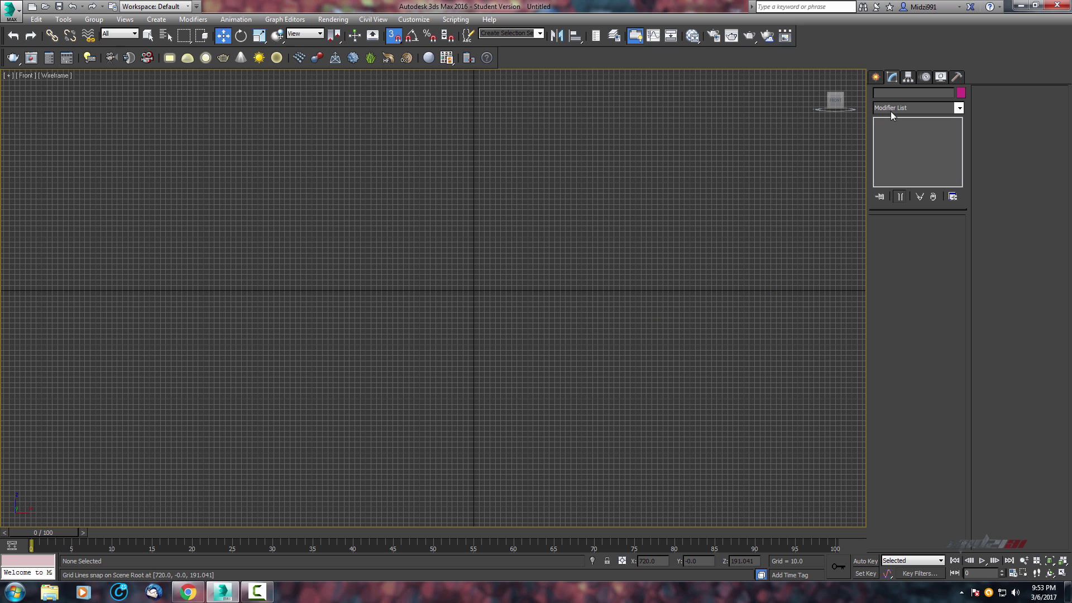
Draw a five-point zigzag line in the Front view through about (80, -120), (100, -100), (0, 0), (100, 100) and (80, 120).
{"action": "left_click", "coordinate": [876, 77]}
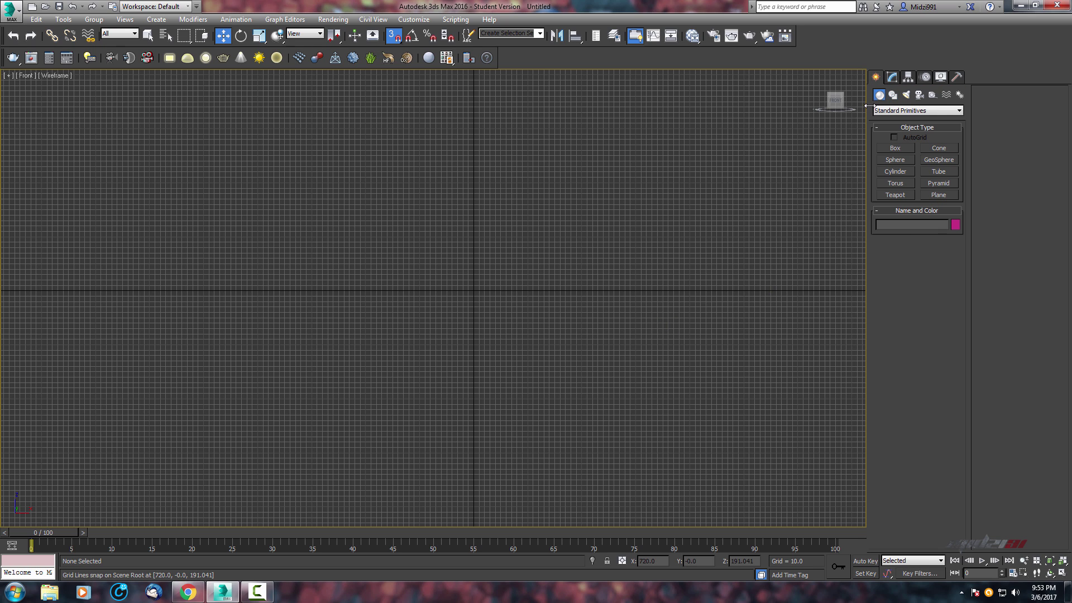
{"action": "left_click", "coordinate": [893, 95]}
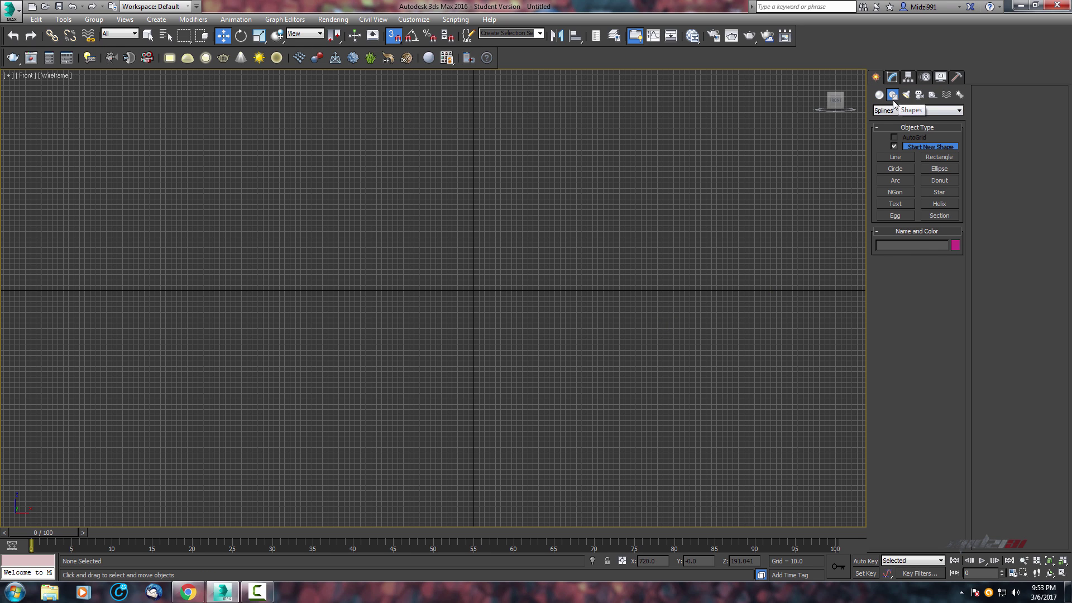
{"action": "left_click", "coordinate": [899, 156]}
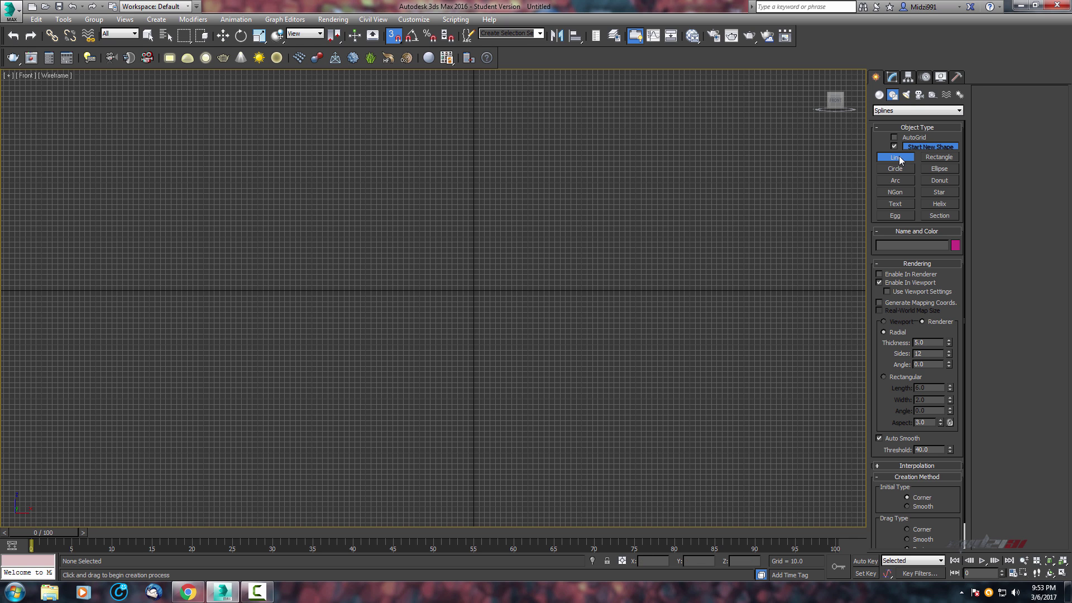
{"action": "middle_click_drag", "start_coordinate": [565, 303], "coordinate": [594, 279]}
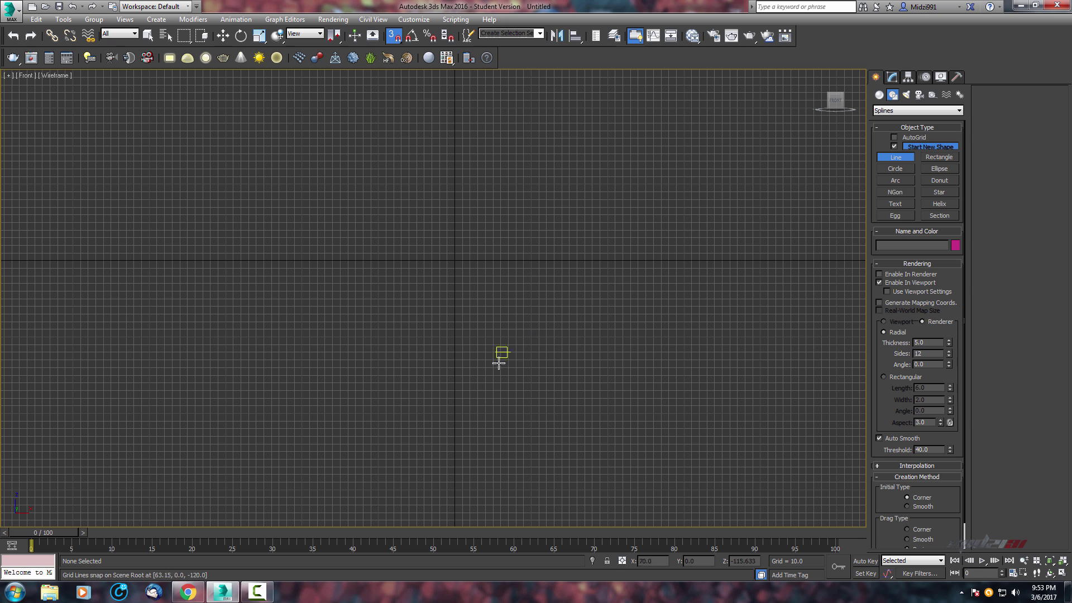
{"action": "middle_click_drag", "start_coordinate": [584, 321], "coordinate": [586, 339]}
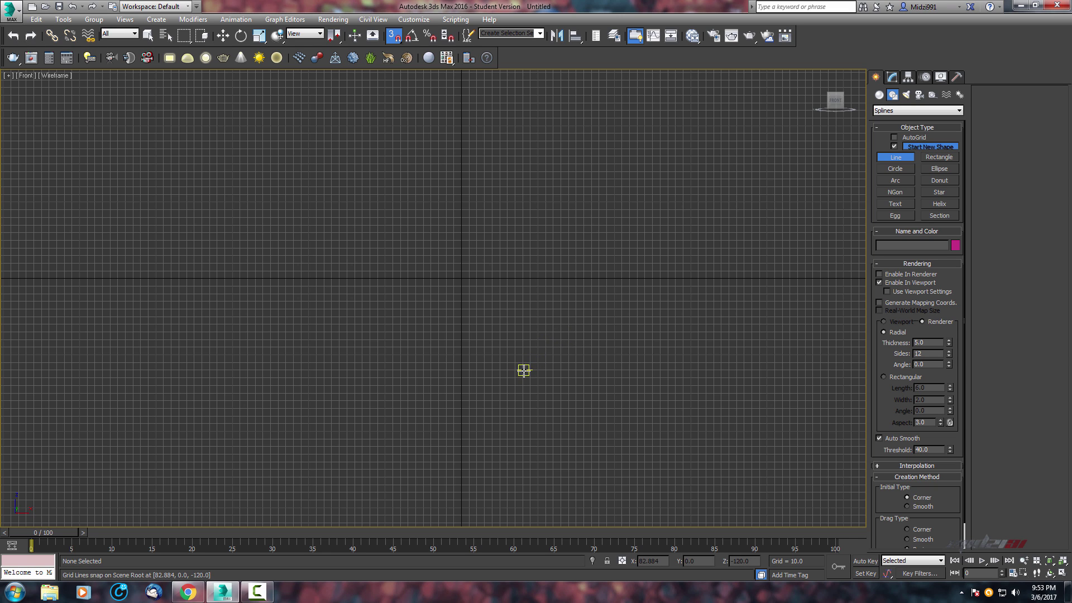
{"action": "left_click", "coordinate": [524, 370]}
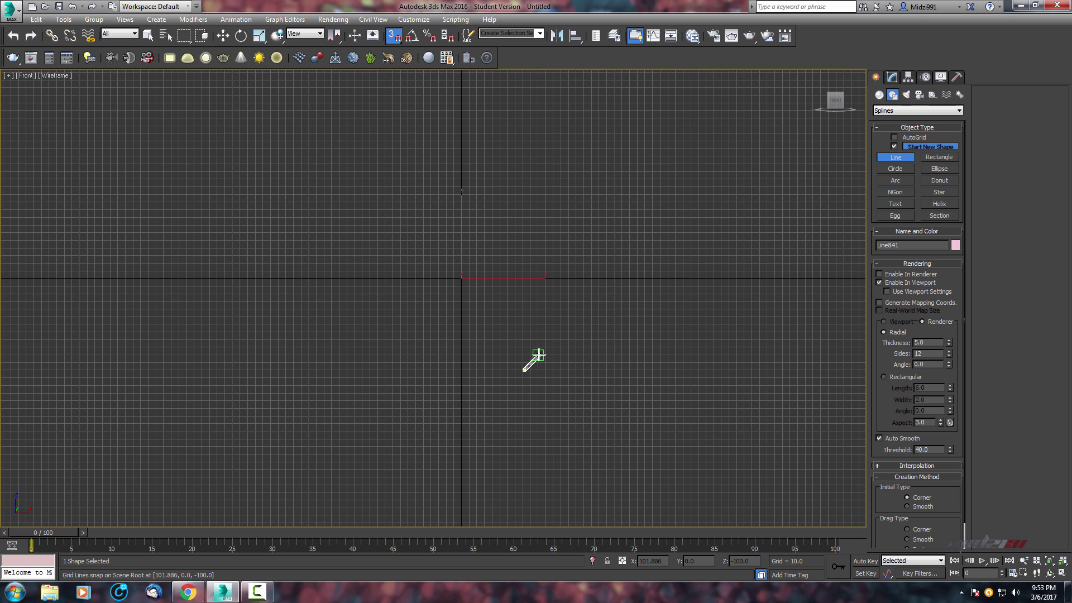
{"action": "left_click", "coordinate": [539, 355]}
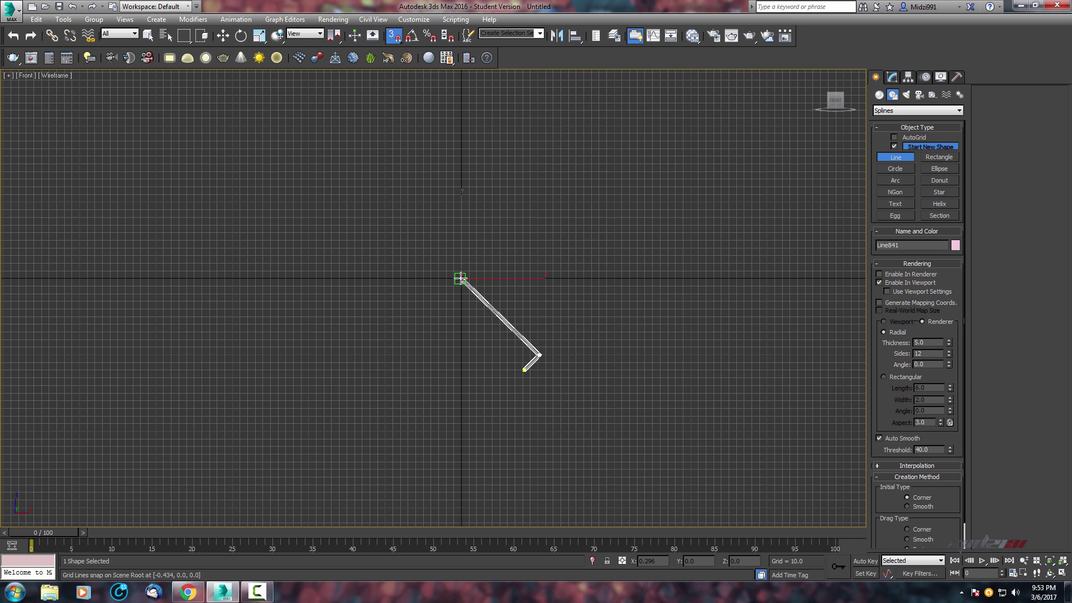
{"action": "left_click", "coordinate": [460, 278]}
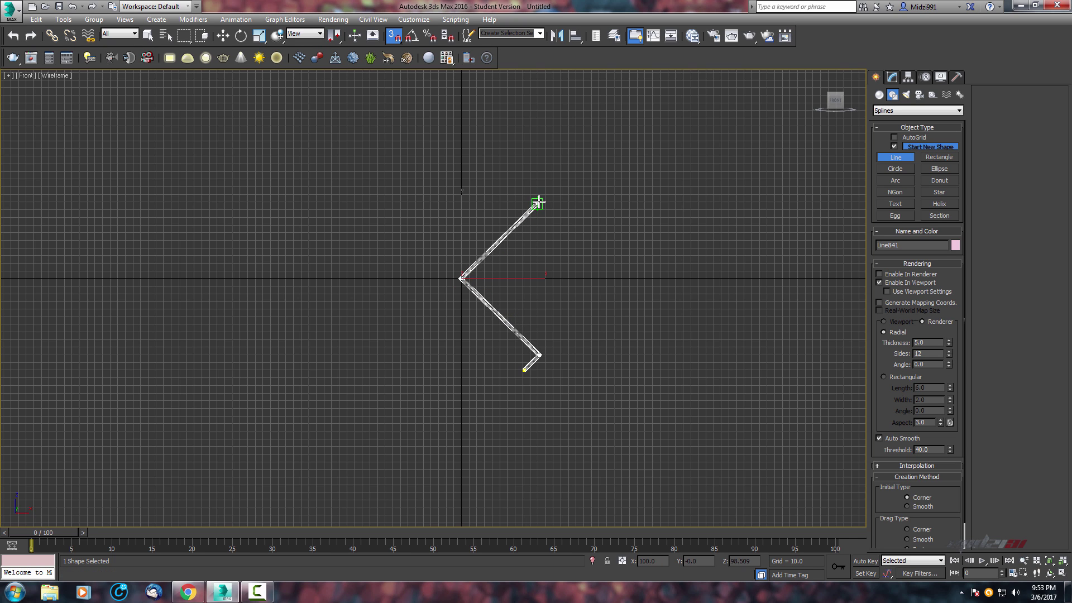
{"action": "left_click", "coordinate": [539, 201]}
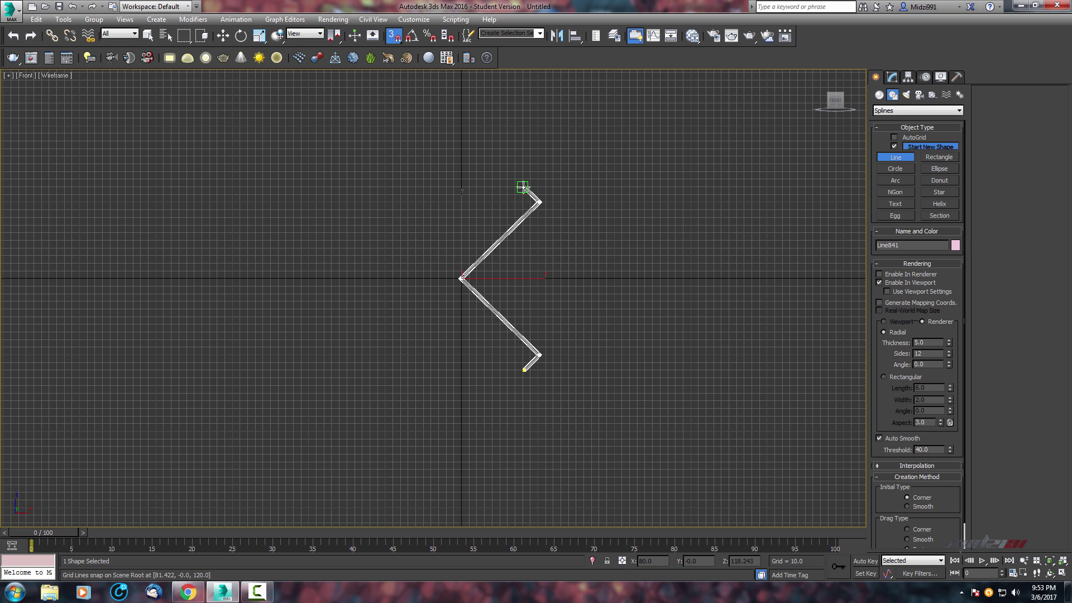
{"action": "left_click", "coordinate": [523, 187]}
{"action": "right_click", "coordinate": [523, 188]}
{"action": "scroll", "coordinate": [600, 239], "scroll_direction": "down", "scroll_amount": 2}
{"action": "scroll", "coordinate": [561, 307], "scroll_direction": "up", "scroll_amount": 4}
{"action": "middle_click_drag", "start_coordinate": [565, 301], "coordinate": [559, 369]}
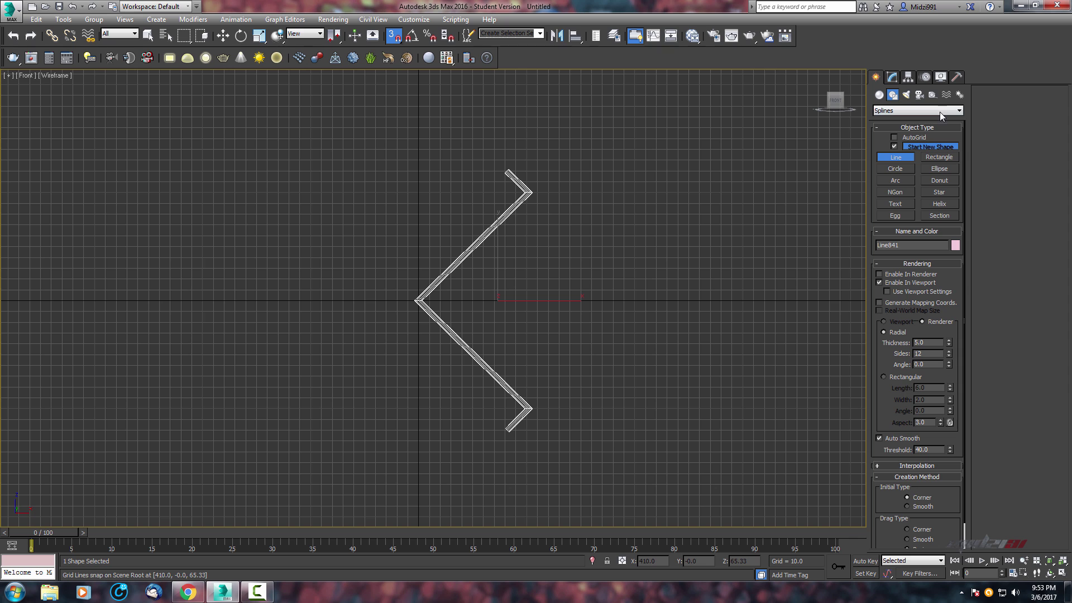
Turn off the zigzag line's Enable In Viewport option so that it displays as a thin spline.
{"action": "left_click", "coordinate": [892, 77]}
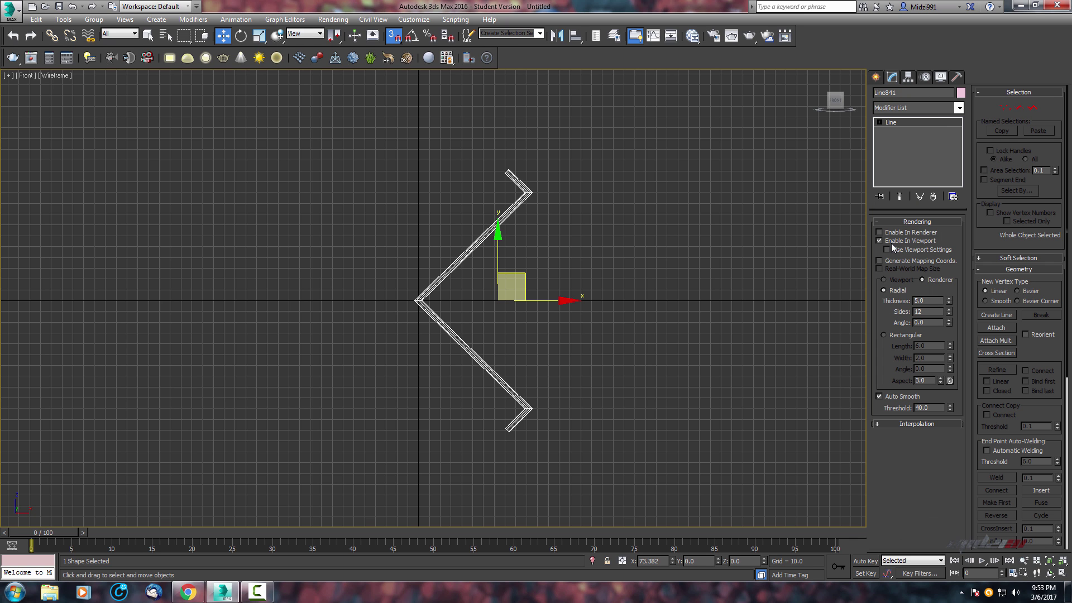
{"action": "left_click", "coordinate": [879, 240]}
{"action": "scroll", "coordinate": [461, 244], "scroll_direction": "up", "scroll_amount": 2}
{"action": "middle_click_drag", "start_coordinate": [462, 244], "coordinate": [451, 180]}
{"action": "middle_click_drag", "start_coordinate": [553, 366], "coordinate": [545, 463]}
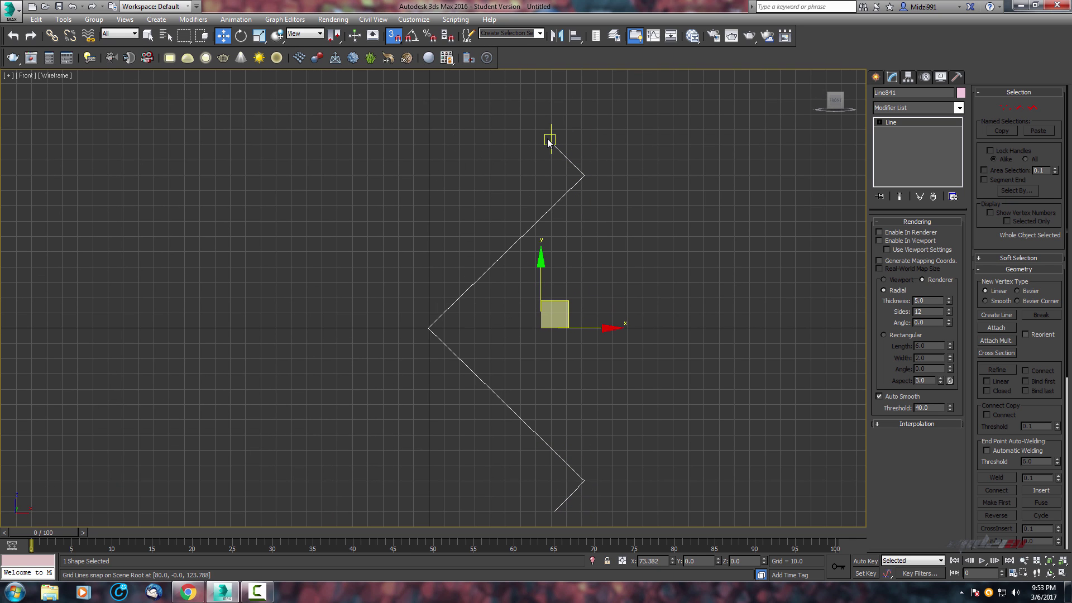
{"action": "middle_click_drag", "start_coordinate": [575, 203], "coordinate": [544, 151]}
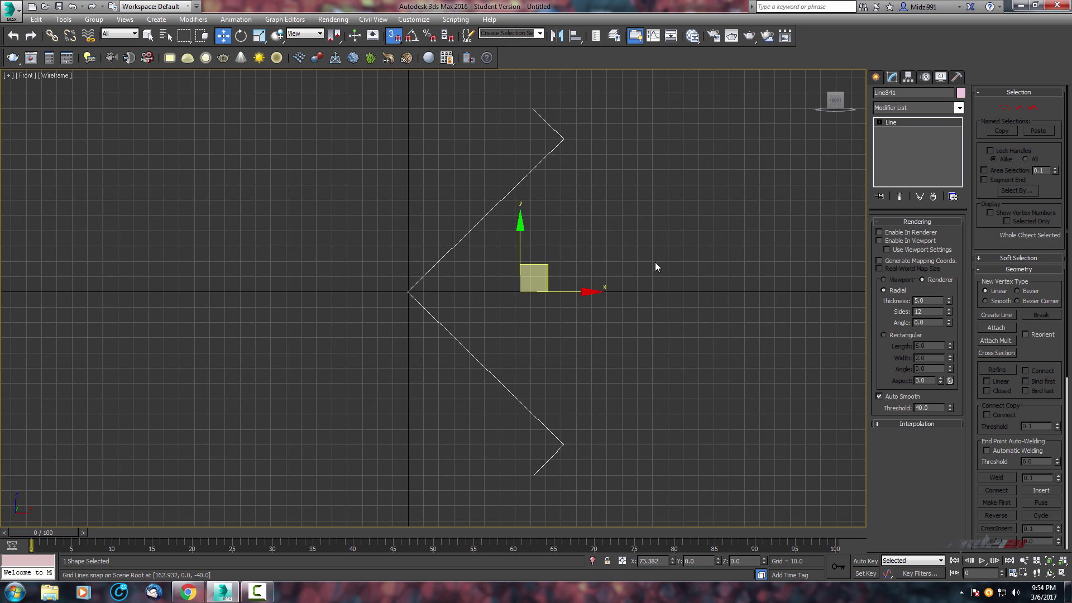
Turn off snapping and nudge the line's upper end and upper corner vertices onto the grid intersections.
{"action": "left_click", "coordinate": [397, 38]}
{"action": "middle_click_drag", "start_coordinate": [378, 199], "coordinate": [423, 246]}
{"action": "left_click", "coordinate": [1006, 108]}
{"action": "scroll", "coordinate": [592, 198], "scroll_direction": "up", "scroll_amount": 3}
{"action": "left_click", "coordinate": [558, 177]}
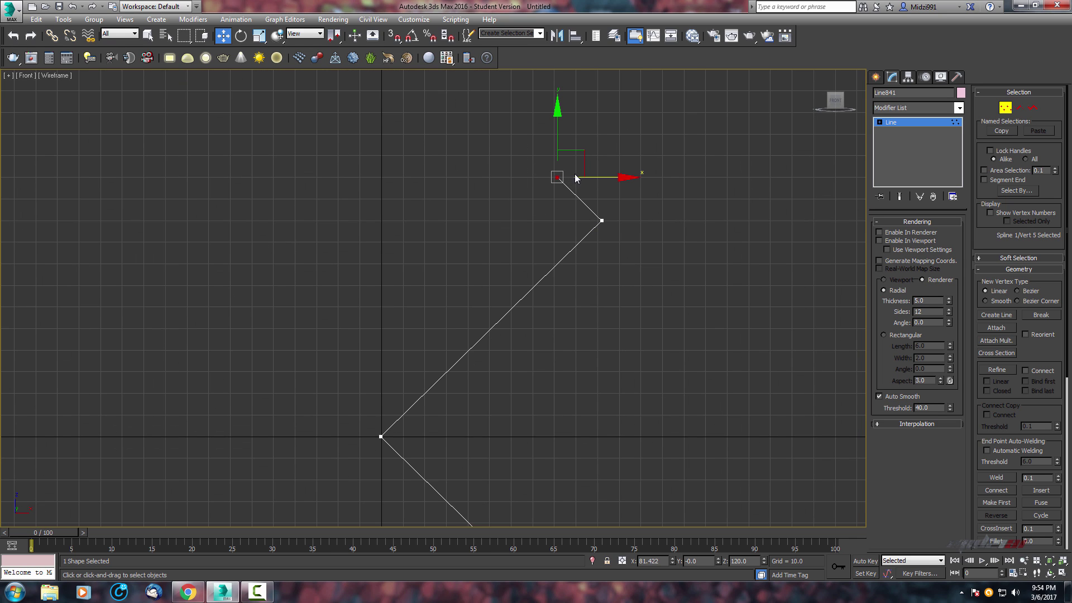
{"action": "middle_click_drag", "start_coordinate": [622, 208], "coordinate": [630, 187]}
{"action": "left_click", "coordinate": [606, 178]}
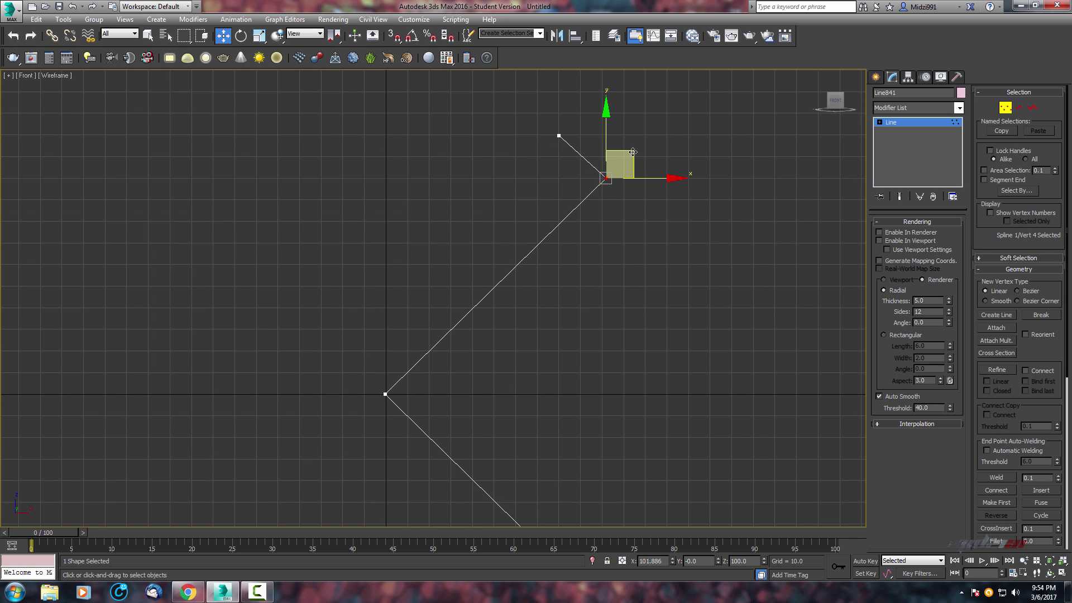
Nudge the line's lower corner and lower end vertices onto the grid intersections.
{"action": "middle_click_drag", "start_coordinate": [592, 239], "coordinate": [547, 41]}
{"action": "middle_click_drag", "start_coordinate": [593, 279], "coordinate": [605, 193]}
{"action": "left_click", "coordinate": [572, 328]}
{"action": "left_click_drag", "start_coordinate": [597, 297], "coordinate": [595, 297]}
{"action": "middle_click_drag", "start_coordinate": [568, 364], "coordinate": [602, 324]}
{"action": "left_click", "coordinate": [563, 331]}
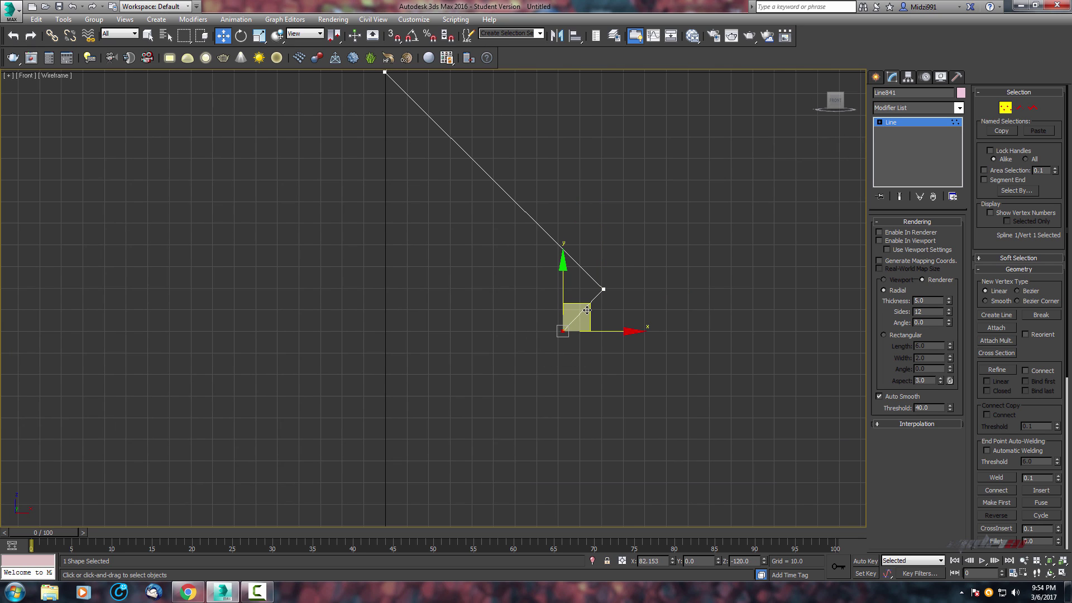
{"action": "left_click_drag", "start_coordinate": [586, 304], "coordinate": [584, 306]}
Line up the line's middle vertex with the origin grid lines and clear the vertex selection.
{"action": "middle_click_drag", "start_coordinate": [539, 283], "coordinate": [580, 346]}
{"action": "scroll", "coordinate": [457, 265], "scroll_direction": "down", "scroll_amount": 2}
{"action": "scroll", "coordinate": [458, 262], "scroll_direction": "up", "scroll_amount": 4}
{"action": "middle_click_drag", "start_coordinate": [456, 207], "coordinate": [445, 309]}
{"action": "left_click_drag", "start_coordinate": [496, 314], "coordinate": [556, 259]}
{"action": "scroll", "coordinate": [709, 280], "scroll_direction": "down", "scroll_amount": 5}
{"action": "left_click", "coordinate": [742, 278]}
{"action": "middle_click_drag", "start_coordinate": [742, 278], "coordinate": [612, 194]}
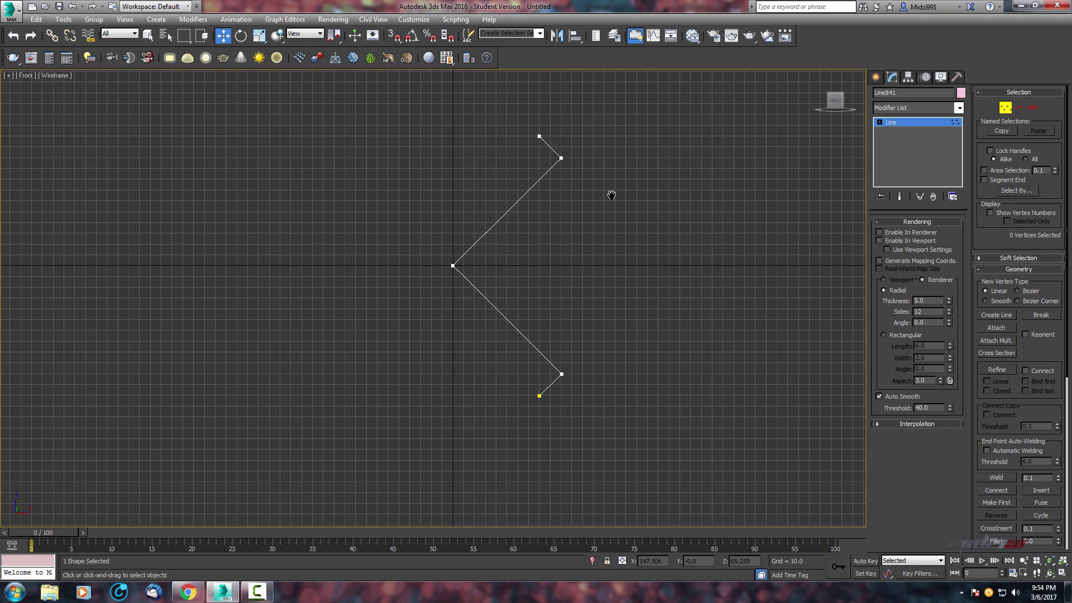
Fillet the line's middle vertex at the origin into a rounded bend.
{"action": "scroll", "coordinate": [650, 187], "scroll_direction": "up", "scroll_amount": 2}
{"action": "middle_click_drag", "start_coordinate": [608, 237], "coordinate": [601, 255]}
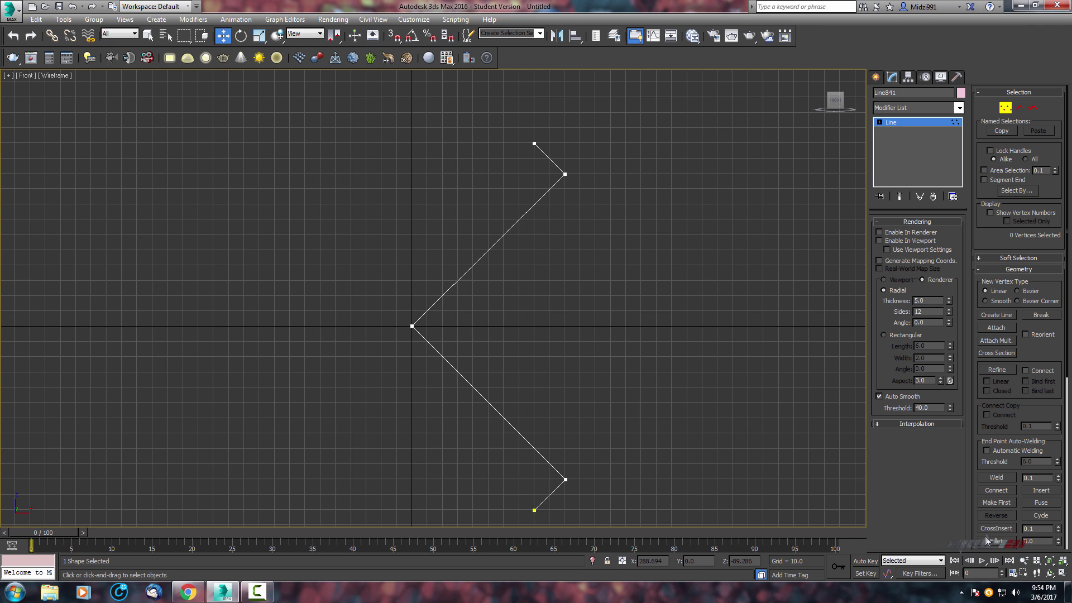
{"action": "middle_click_drag", "start_coordinate": [596, 341], "coordinate": [656, 310]}
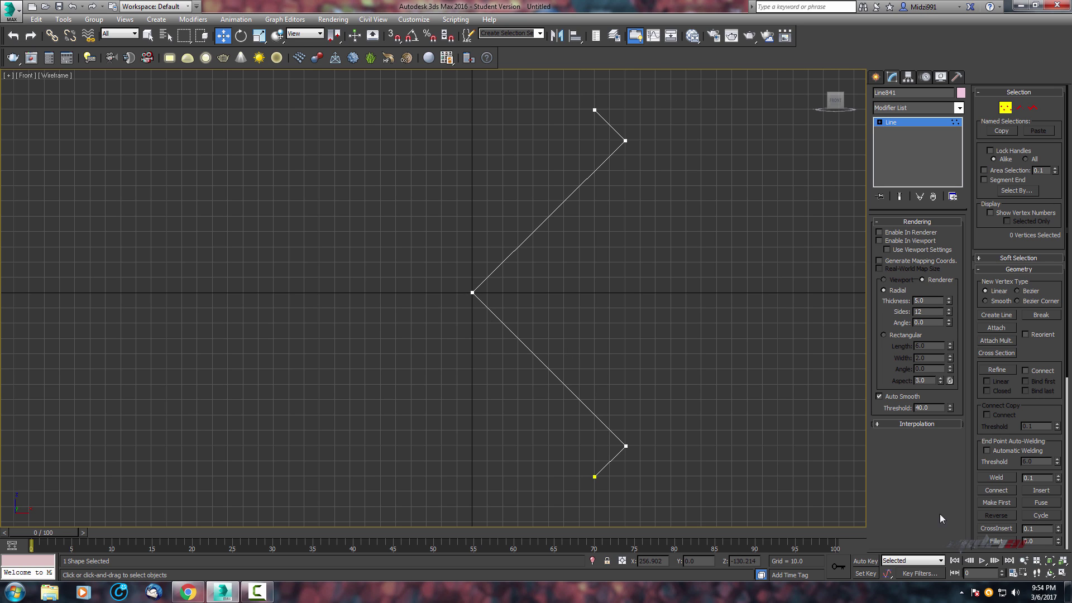
{"action": "left_click", "coordinate": [1001, 541]}
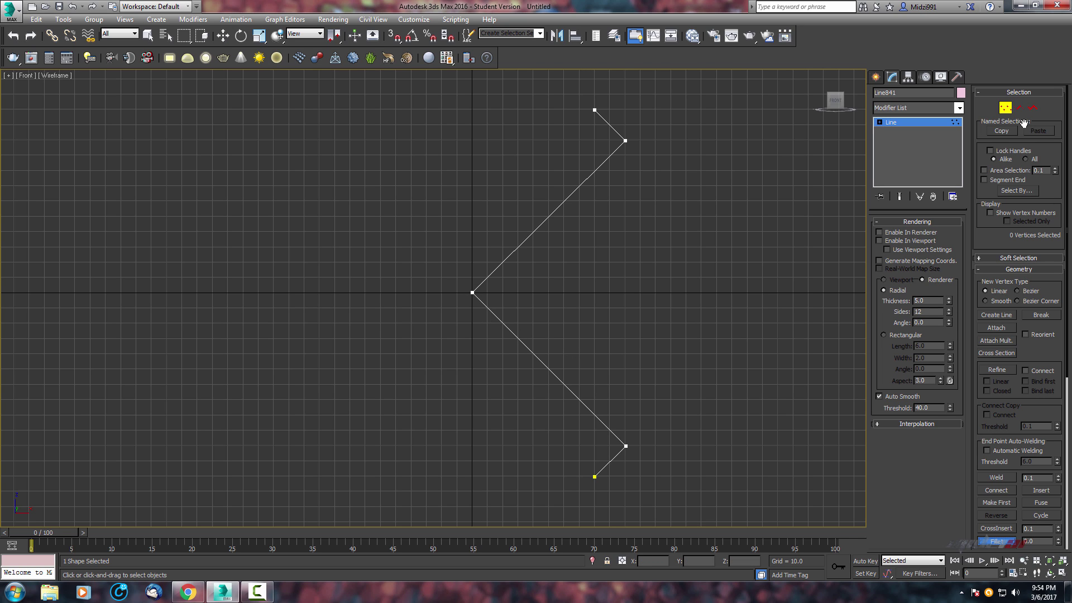
{"action": "middle_click_drag", "start_coordinate": [513, 239], "coordinate": [527, 223]}
{"action": "scroll", "coordinate": [548, 191], "scroll_direction": "up", "scroll_amount": 2}
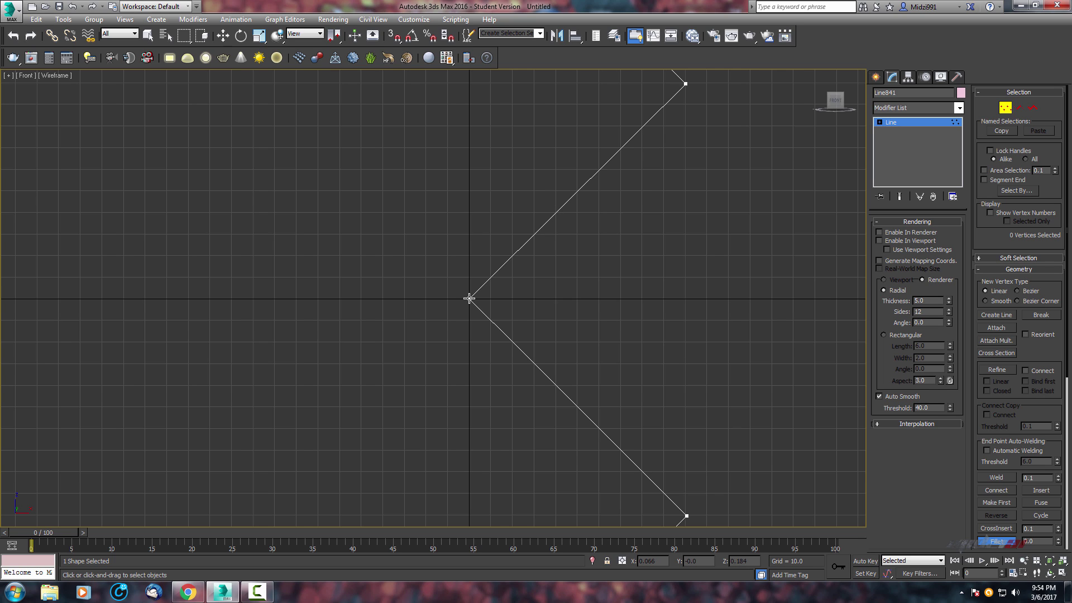
{"action": "left_click_drag", "start_coordinate": [469, 299], "coordinate": [543, 264]}
{"action": "middle_click_drag", "start_coordinate": [561, 302], "coordinate": [562, 293]}
{"action": "scroll", "coordinate": [534, 259], "scroll_direction": "down", "scroll_amount": 2}
Fillet the line's lower and upper corner vertices to match the rounded middle bend.
{"action": "middle_click_drag", "start_coordinate": [533, 259], "coordinate": [482, 162]}
{"action": "middle_click_drag", "start_coordinate": [558, 331], "coordinate": [539, 355]}
{"action": "scroll", "coordinate": [539, 342], "scroll_direction": "up", "scroll_amount": 2}
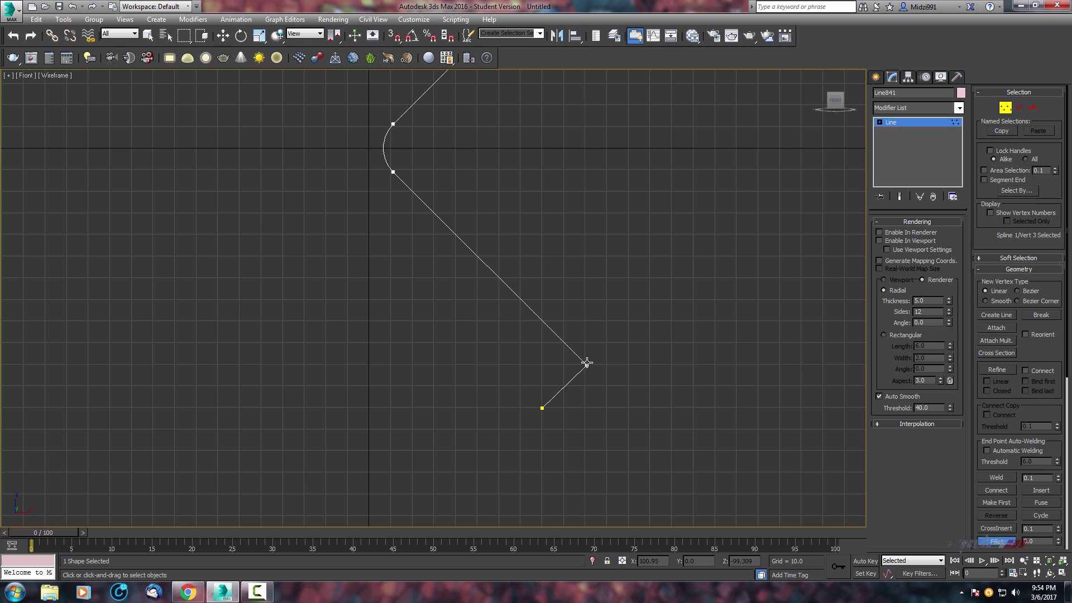
{"action": "left_click_drag", "start_coordinate": [585, 364], "coordinate": [590, 333]}
{"action": "scroll", "coordinate": [601, 219], "scroll_direction": "down", "scroll_amount": 1}
{"action": "middle_click_drag", "start_coordinate": [589, 265], "coordinate": [555, 354]}
{"action": "scroll", "coordinate": [551, 137], "scroll_direction": "up", "scroll_amount": 1}
{"action": "middle_click_drag", "start_coordinate": [551, 139], "coordinate": [534, 302]}
{"action": "scroll", "coordinate": [552, 245], "scroll_direction": "up", "scroll_amount": 1}
{"action": "left_click_drag", "start_coordinate": [541, 271], "coordinate": [558, 219]}
{"action": "scroll", "coordinate": [559, 267], "scroll_direction": "down", "scroll_amount": 2}
{"action": "middle_click_drag", "start_coordinate": [551, 321], "coordinate": [541, 180]}
{"action": "middle_click_drag", "start_coordinate": [575, 263], "coordinate": [606, 316]}
{"action": "middle_click_drag", "start_coordinate": [432, 211], "coordinate": [464, 228]}
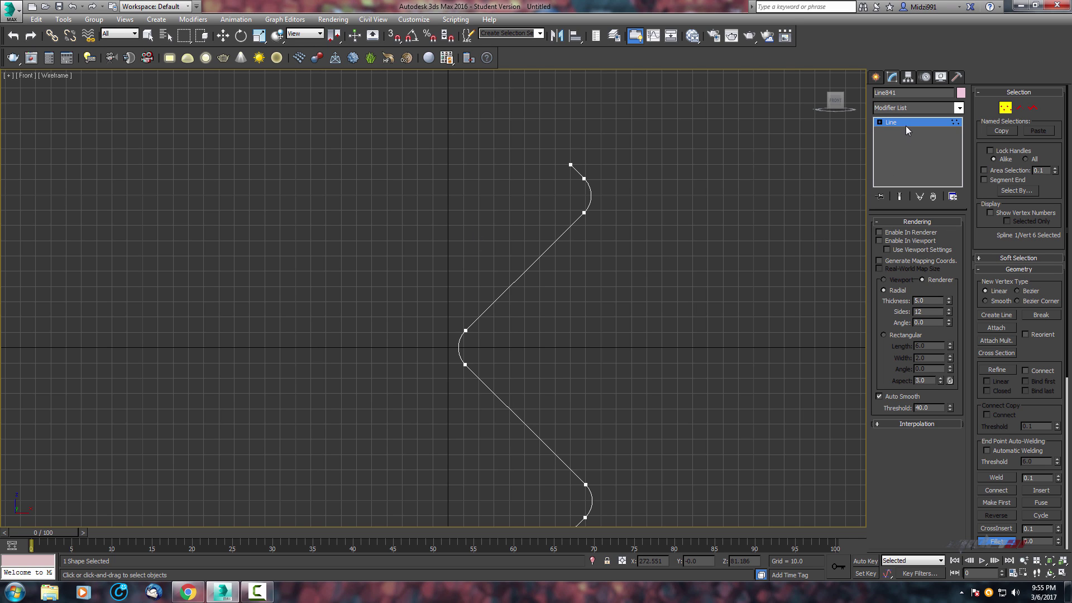
End the Fillet command and examine the rounded line from different angles in the Perspective view.
{"action": "left_click", "coordinate": [986, 542]}
{"action": "key", "text": "alt+w"}
{"action": "scroll", "coordinate": [711, 358], "scroll_direction": "down", "scroll_amount": 4}
{"action": "middle_click_drag", "start_coordinate": [710, 363], "coordinate": [705, 397]}
{"action": "key", "text": "alt+w"}
{"action": "middle_click_drag", "start_coordinate": [567, 395], "coordinate": [625, 307], "text": "alt"}
{"action": "middle_click_drag", "start_coordinate": [487, 328], "coordinate": [518, 330], "text": "alt"}
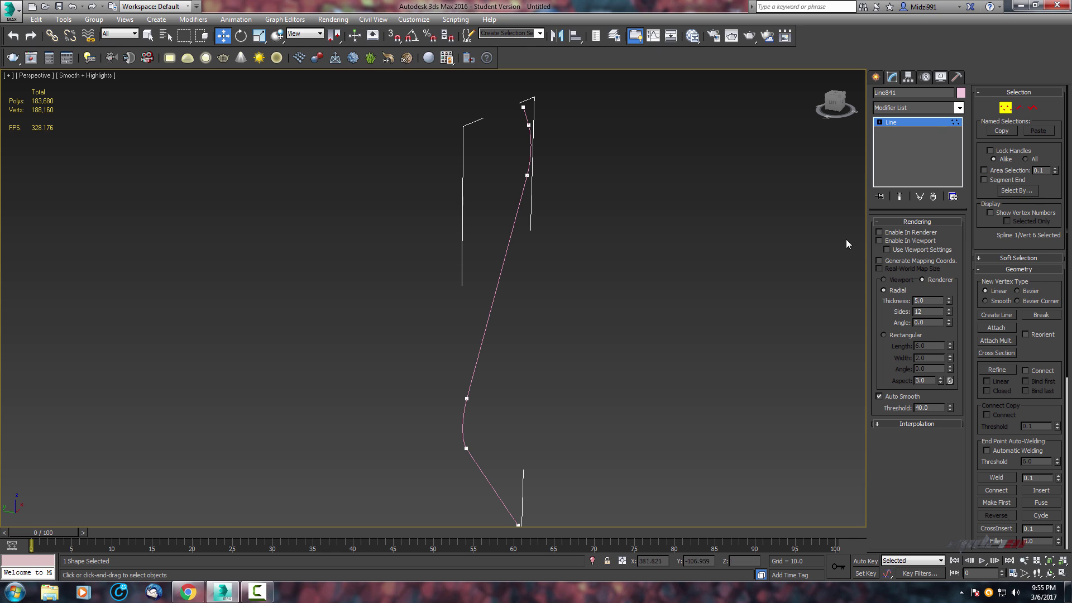
{"action": "middle_click_drag", "start_coordinate": [600, 237], "coordinate": [610, 258], "text": "alt"}
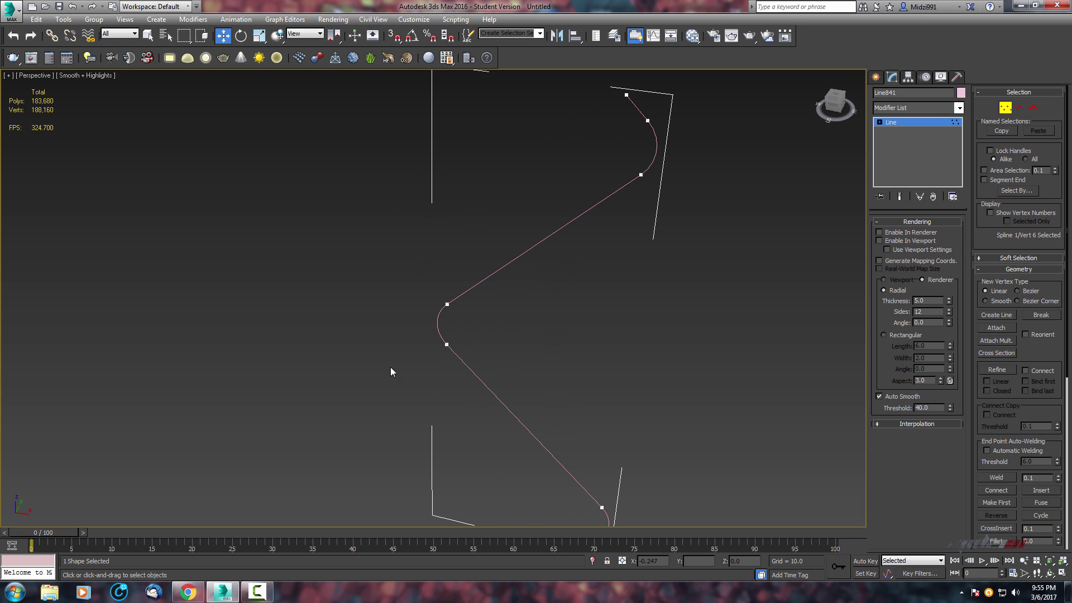
{"action": "middle_click_drag", "start_coordinate": [545, 249], "coordinate": [632, 124], "text": "alt"}
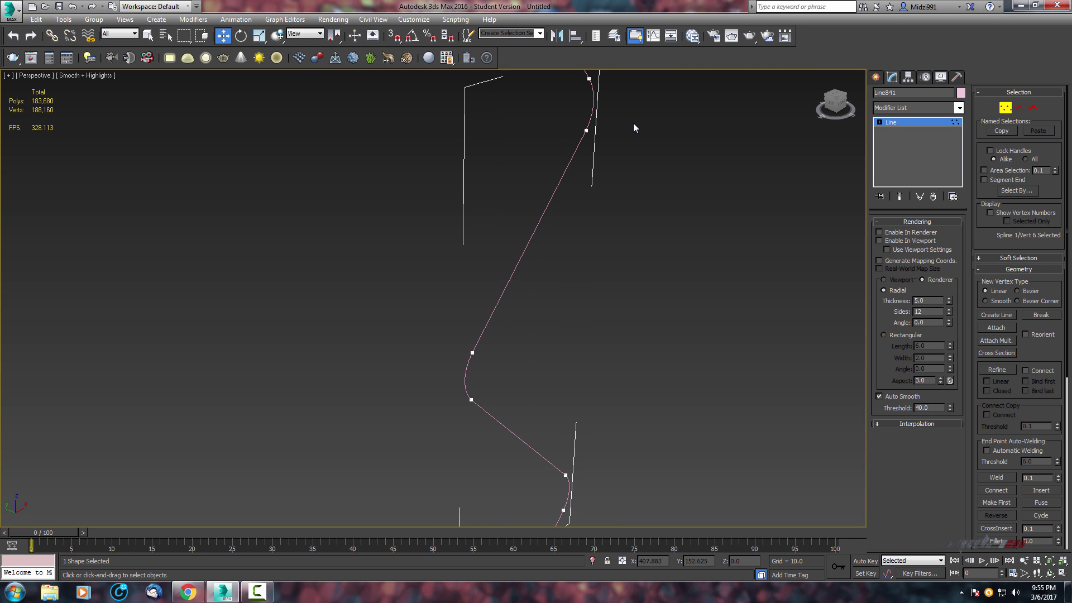
Select the two vertices at the ends of the line's upper diagonal segment.
{"action": "left_click_drag", "start_coordinate": [593, 144], "coordinate": [565, 159]}
{"action": "middle_click_drag", "start_coordinate": [444, 361], "coordinate": [478, 333], "text": "alt"}
{"action": "left_click_drag", "start_coordinate": [487, 355], "coordinate": [461, 358]}
{"action": "middle_click_drag", "start_coordinate": [651, 303], "coordinate": [479, 320], "text": "alt"}
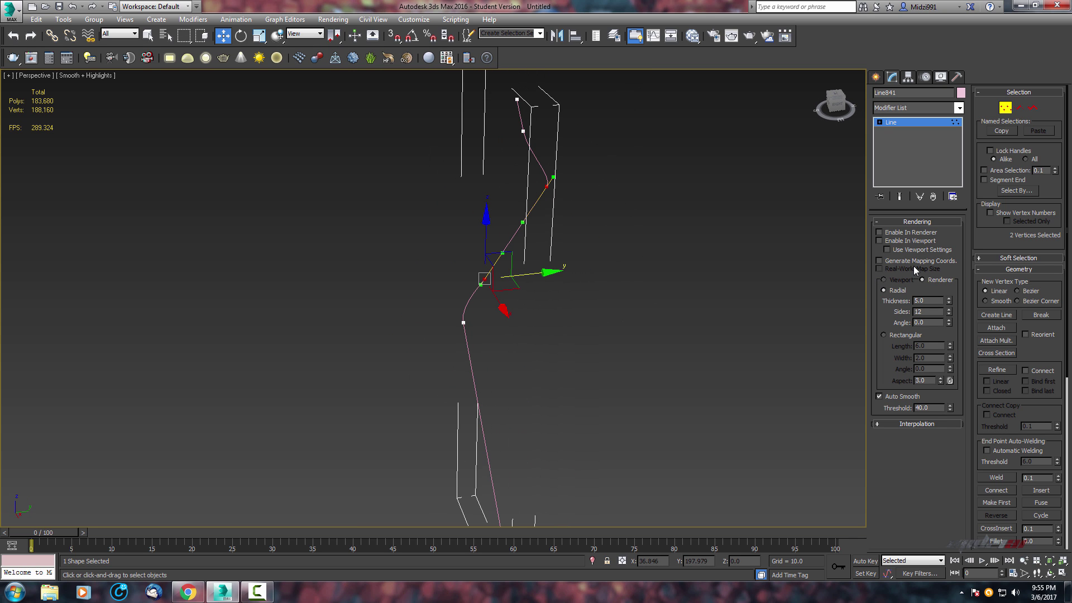
Show the line with its thickness in the viewport and leave vertex editing.
{"action": "left_click", "coordinate": [879, 240]}
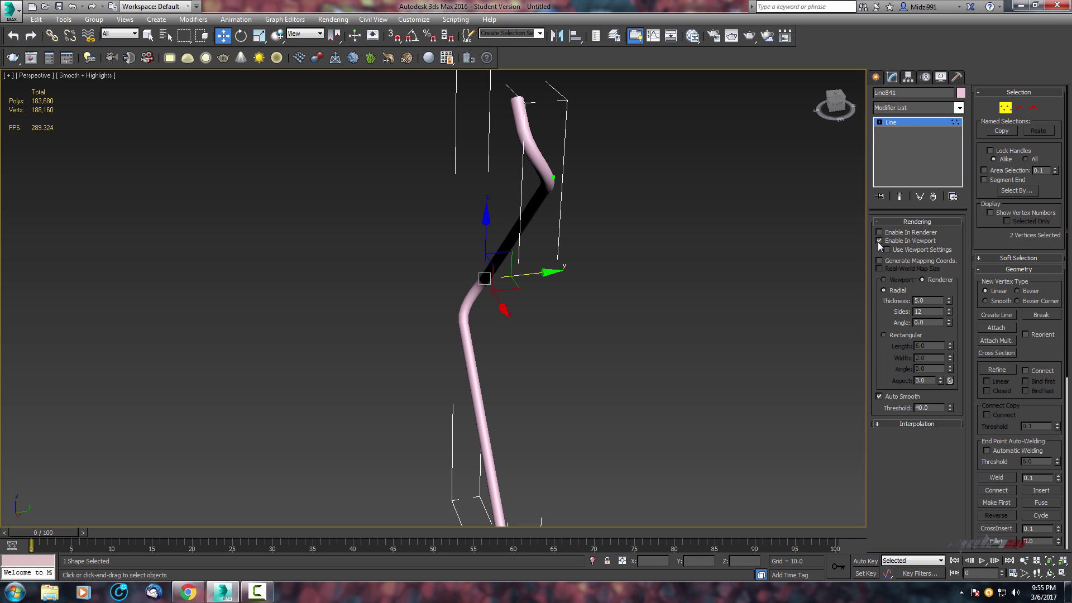
{"action": "middle_click_drag", "start_coordinate": [441, 284], "coordinate": [574, 328], "text": "alt"}
{"action": "scroll", "coordinate": [670, 277], "scroll_direction": "down", "scroll_amount": 3}
{"action": "middle_click_drag", "start_coordinate": [651, 273], "coordinate": [597, 305]}
{"action": "left_click", "coordinate": [1006, 107]}
{"action": "middle_click_drag", "start_coordinate": [681, 276], "coordinate": [485, 344], "text": "alt"}
{"action": "scroll", "coordinate": [501, 268], "scroll_direction": "down", "scroll_amount": 3}
{"action": "left_click_drag", "start_coordinate": [482, 341], "coordinate": [483, 121], "text": "shift"}
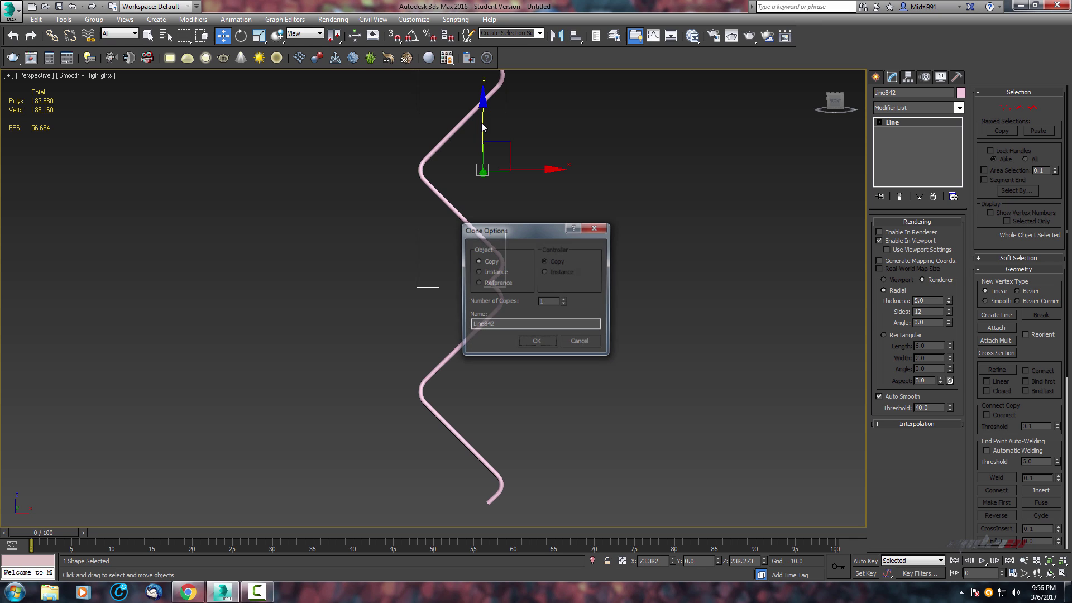
{"action": "left_click", "coordinate": [590, 341]}
Switch off the line's viewport thickness and delete the two vertices at its lower end.
{"action": "mouse_move", "coordinate": [508, 399]}
{"action": "middle_mouse_down"}
{"action": "mouse_move", "coordinate": [556, 324]}
{"action": "mouse_move", "coordinate": [549, 296]}
{"action": "mouse_move", "coordinate": [541, 307]}
{"action": "mouse_move", "coordinate": [551, 291]}
{"action": "middle_mouse_up"}
{"action": "scroll", "coordinate": [549, 296], "scroll_direction": "up", "scroll_amount": 3}
{"action": "scroll", "coordinate": [532, 329], "scroll_direction": "up", "scroll_amount": 3}
{"action": "scroll", "coordinate": [550, 291], "scroll_direction": "down", "scroll_amount": 3}
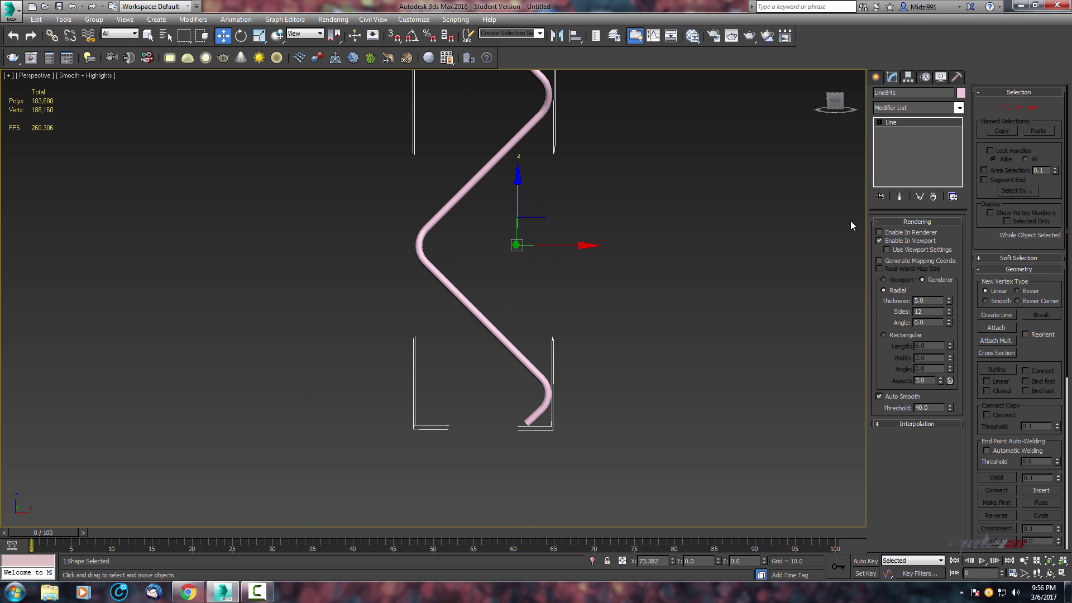
{"action": "left_click", "coordinate": [1004, 108]}
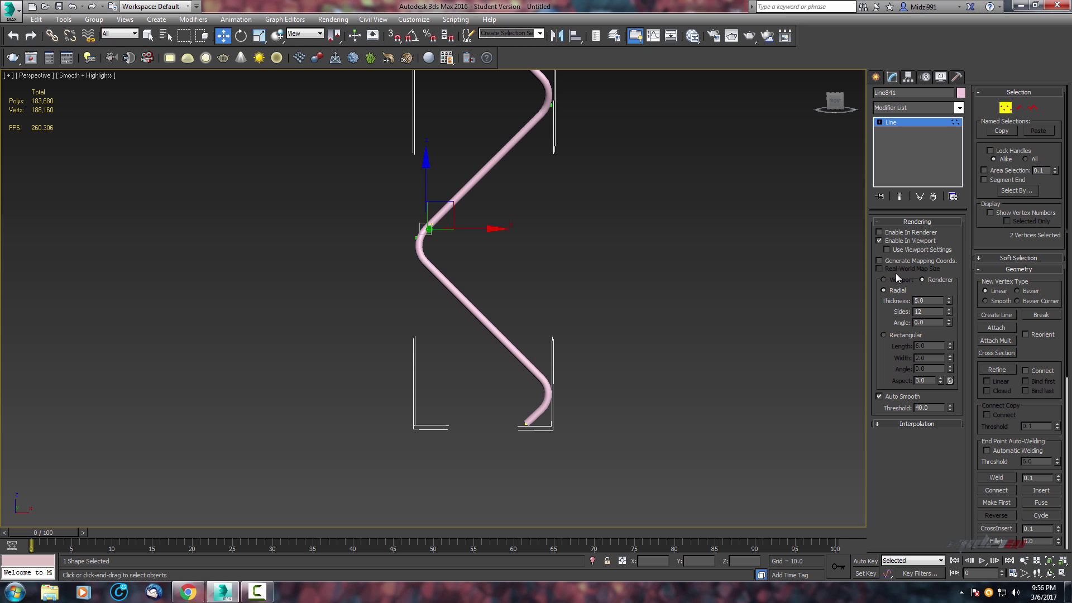
{"action": "left_click", "coordinate": [880, 241]}
{"action": "middle_click_drag", "start_coordinate": [662, 322], "coordinate": [663, 285]}
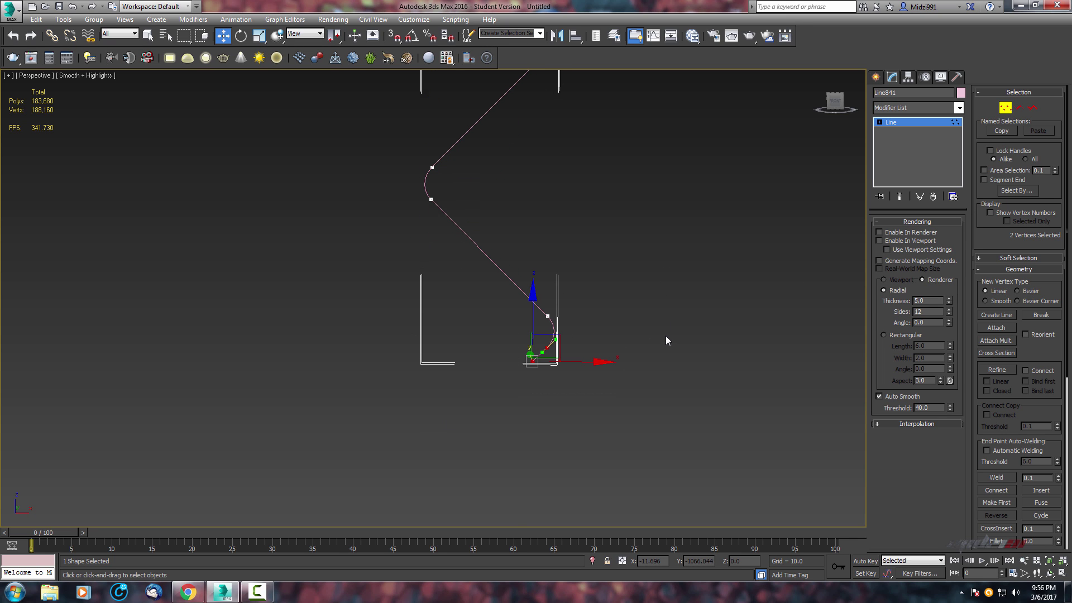
{"action": "key", "text": "Delete"}
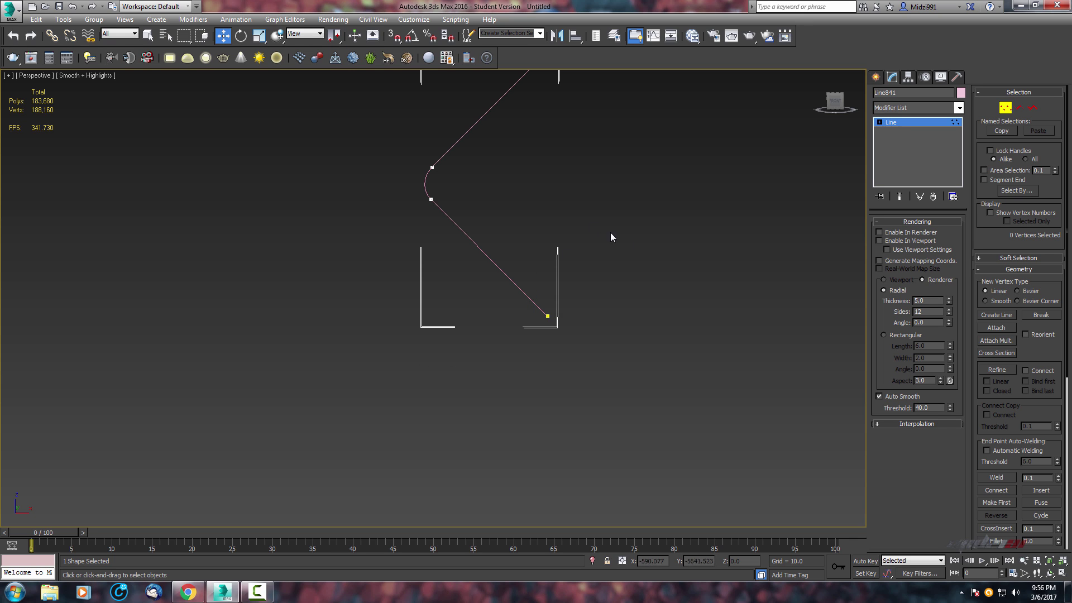
Restore the line's thickness in the viewport and leave vertex editing.
{"action": "middle_click_drag", "start_coordinate": [521, 174], "coordinate": [482, 331]}
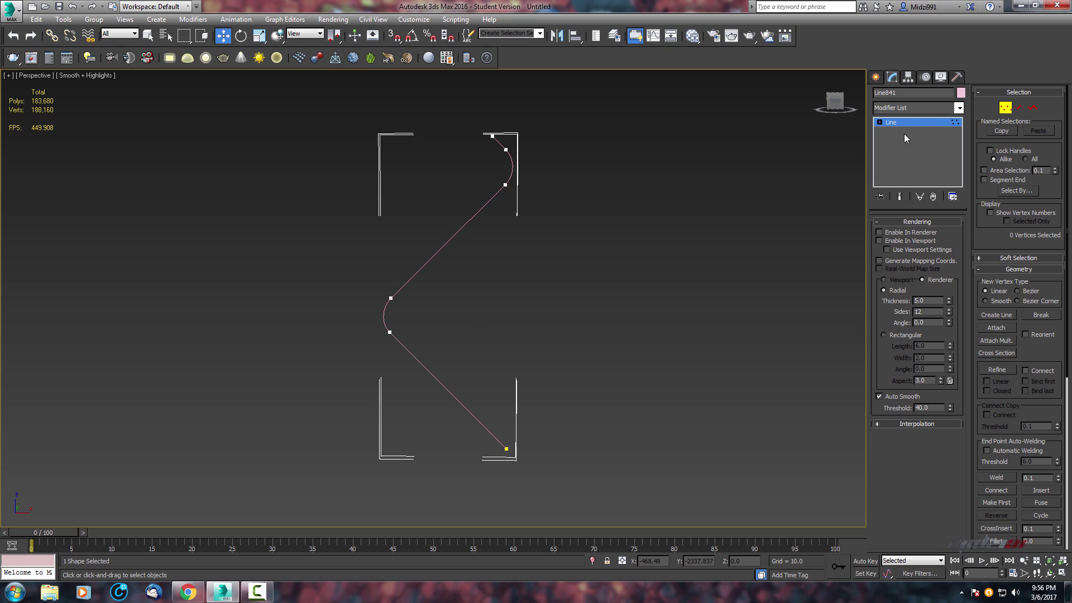
{"action": "left_click", "coordinate": [879, 241]}
{"action": "middle_click_drag", "start_coordinate": [622, 283], "coordinate": [555, 314]}
{"action": "scroll", "coordinate": [631, 287], "scroll_direction": "down", "scroll_amount": 2}
{"action": "left_click", "coordinate": [1005, 109]}
{"action": "scroll", "coordinate": [568, 289], "scroll_direction": "up", "scroll_amount": 2}
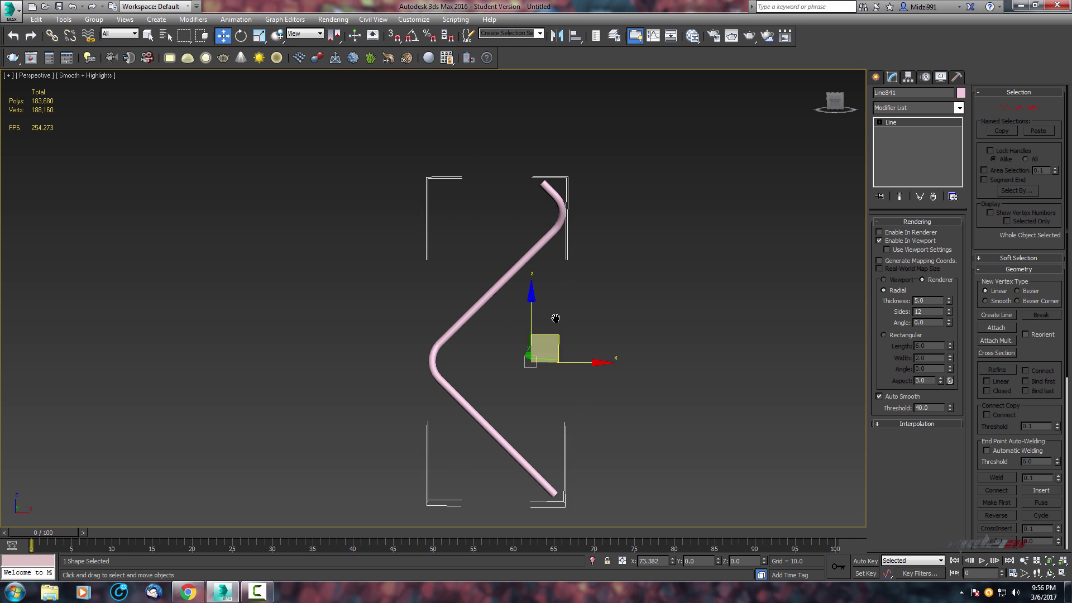
Make one Copy of the line about 31 units along negative X and mirror it across XY with No Clone.
{"action": "middle_click_drag", "start_coordinate": [613, 239], "coordinate": [593, 254]}
{"action": "middle_click_drag", "start_coordinate": [593, 320], "coordinate": [628, 366]}
{"action": "scroll", "coordinate": [628, 366], "scroll_direction": "up", "scroll_amount": 4}
{"action": "scroll", "coordinate": [635, 366], "scroll_direction": "down", "scroll_amount": 2}
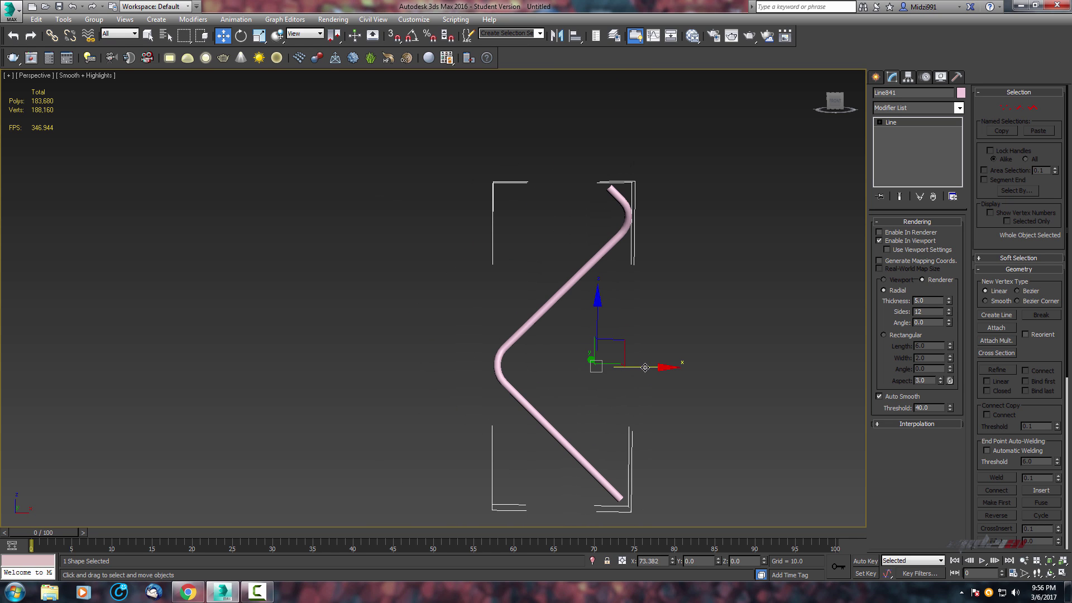
{"action": "left_click_drag", "start_coordinate": [645, 368], "coordinate": [599, 368], "text": "shift"}
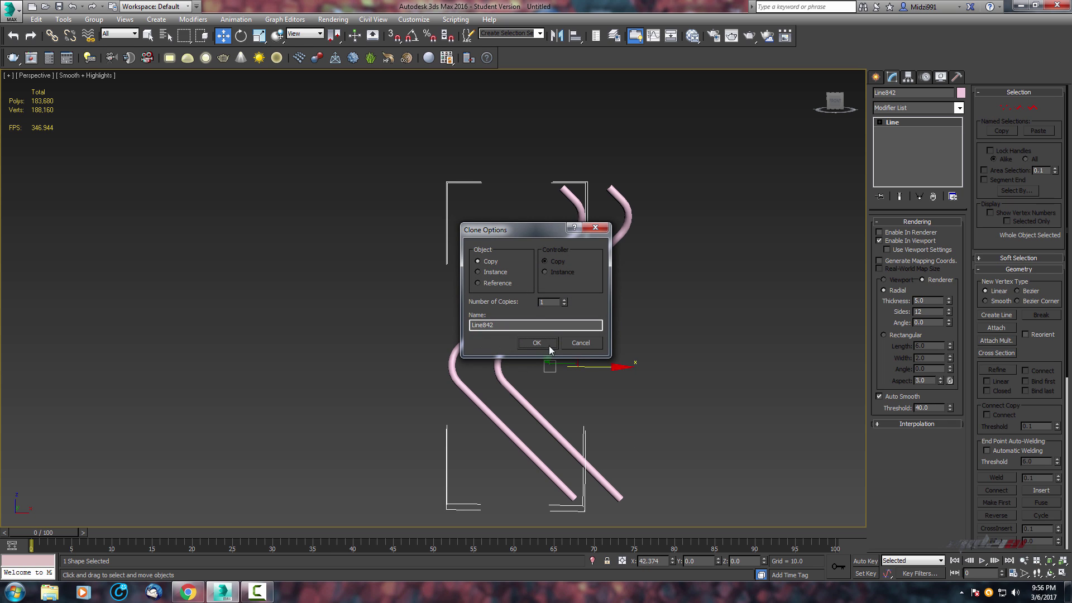
{"action": "left_click", "coordinate": [537, 343]}
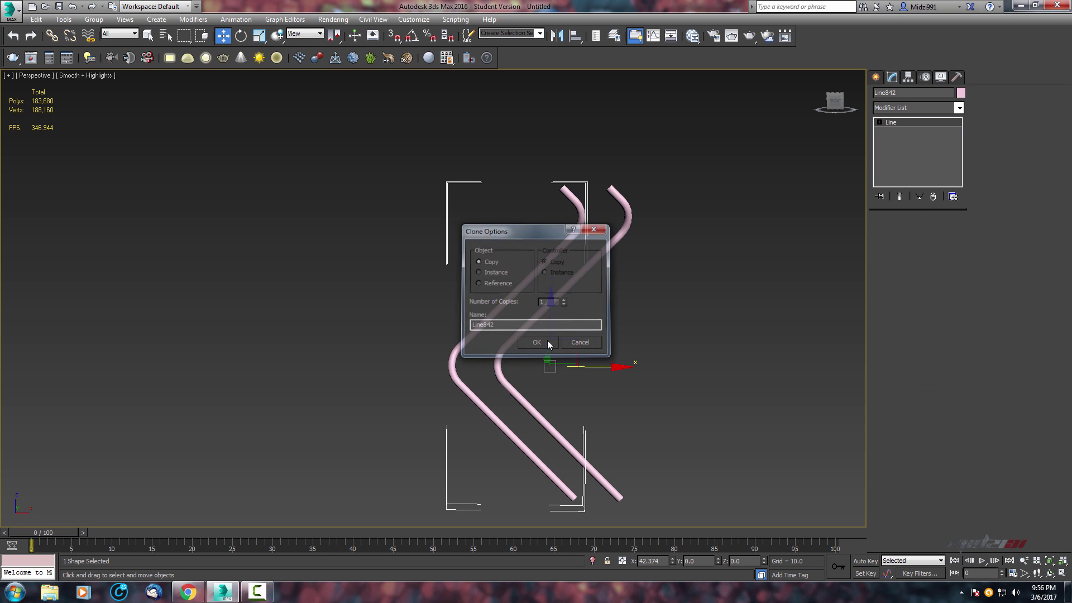
{"action": "left_click", "coordinate": [557, 34]}
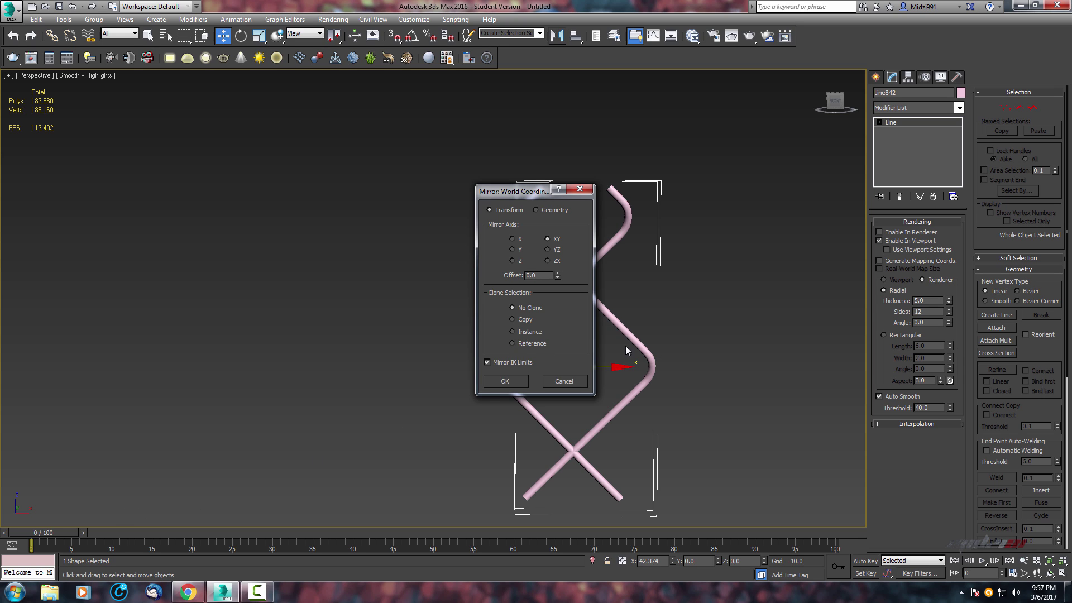
{"action": "left_click", "coordinate": [518, 378]}
Move the mirrored line along X until its middle bend interlocks with the original wire's bend, checking from several angles.
{"action": "middle_click_drag", "start_coordinate": [433, 366], "coordinate": [363, 338]}
{"action": "scroll", "coordinate": [363, 338], "scroll_direction": "up", "scroll_amount": 3}
{"action": "mouse_move", "coordinate": [620, 370]}
{"action": "middle_mouse_down"}
{"action": "mouse_move", "coordinate": [662, 371]}
{"action": "mouse_move", "coordinate": [608, 400]}
{"action": "mouse_move", "coordinate": [689, 380]}
{"action": "mouse_move", "coordinate": [600, 352]}
{"action": "mouse_move", "coordinate": [551, 355]}
{"action": "middle_mouse_up"}
{"action": "scroll", "coordinate": [619, 364], "scroll_direction": "down", "scroll_amount": 3}
{"action": "scroll", "coordinate": [525, 379], "scroll_direction": "up", "scroll_amount": 3}
{"action": "middle_click_drag", "start_coordinate": [517, 389], "coordinate": [514, 417]}
{"action": "mouse_move", "coordinate": [529, 366]}
{"action": "middle_mouse_down"}
{"action": "mouse_move", "coordinate": [530, 394]}
{"action": "mouse_move", "coordinate": [544, 395]}
{"action": "middle_mouse_up"}
{"action": "left_click_drag", "start_coordinate": [540, 407], "coordinate": [443, 363]}
{"action": "middle_click_drag", "start_coordinate": [442, 360], "coordinate": [413, 363], "text": "alt"}
{"action": "left_click_drag", "start_coordinate": [414, 367], "coordinate": [469, 374]}
{"action": "middle_click_drag", "start_coordinate": [470, 374], "coordinate": [574, 394], "text": "alt"}
{"action": "scroll", "coordinate": [569, 416], "scroll_direction": "up", "scroll_amount": 1}
{"action": "scroll", "coordinate": [574, 394], "scroll_direction": "down", "scroll_amount": 1}
Select both interlocked lines and make one Copy of them directly above along Z.
{"action": "left_click", "coordinate": [792, 312]}
{"action": "left_click_drag", "start_coordinate": [727, 264], "coordinate": [421, 405]}
{"action": "scroll", "coordinate": [603, 361], "scroll_direction": "up", "scroll_amount": 3}
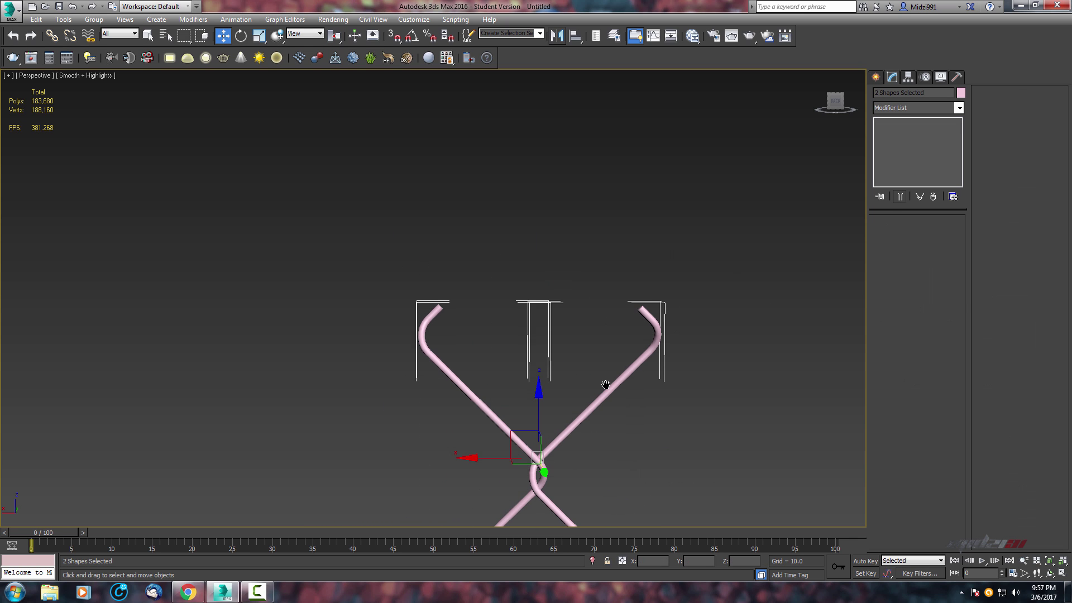
{"action": "left_click_drag", "start_coordinate": [540, 390], "coordinate": [542, 119], "text": "shift"}
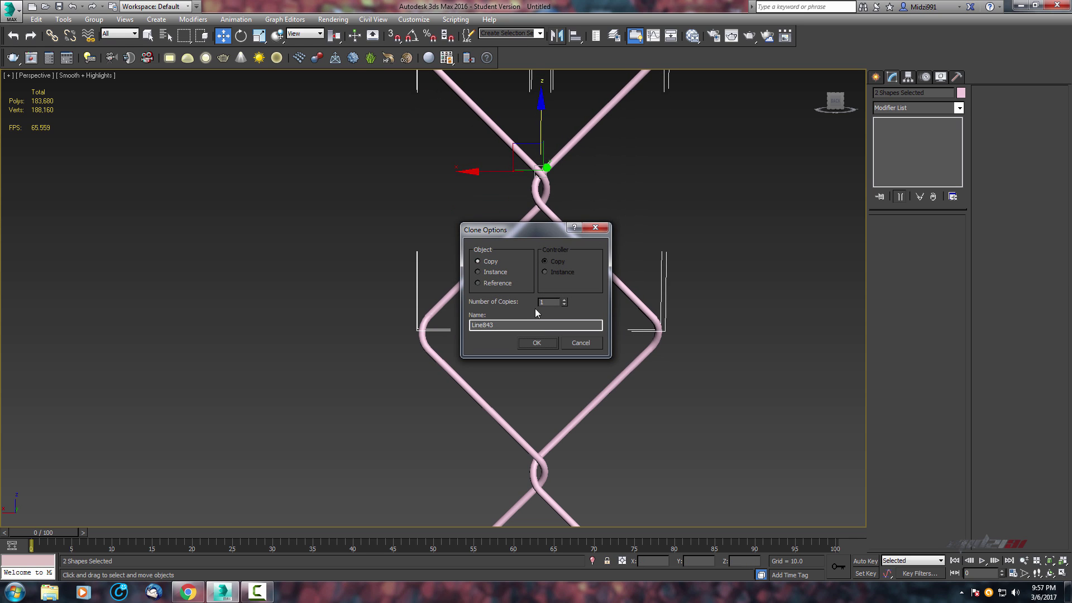
{"action": "left_click", "coordinate": [541, 341]}
Align the copied pair vertically in the Front view so its lower ends overlap the upper ends of the original pair.
{"action": "key", "text": "alt+w"}
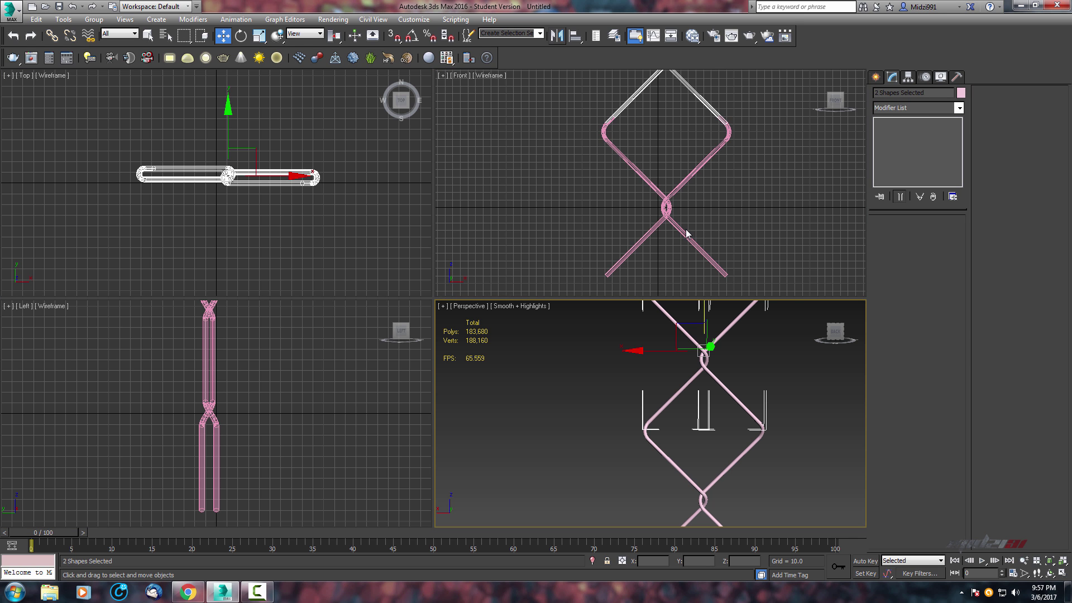
{"action": "scroll", "coordinate": [660, 162], "scroll_direction": "down", "scroll_amount": 2}
{"action": "middle_click_drag", "start_coordinate": [659, 163], "coordinate": [631, 233]}
{"action": "key", "text": "alt+w"}
{"action": "scroll", "coordinate": [535, 296], "scroll_direction": "up", "scroll_amount": 4}
{"action": "middle_click_drag", "start_coordinate": [535, 296], "coordinate": [732, 210]}
{"action": "middle_click_drag", "start_coordinate": [584, 211], "coordinate": [557, 297]}
{"action": "middle_click_drag", "start_coordinate": [489, 244], "coordinate": [510, 271]}
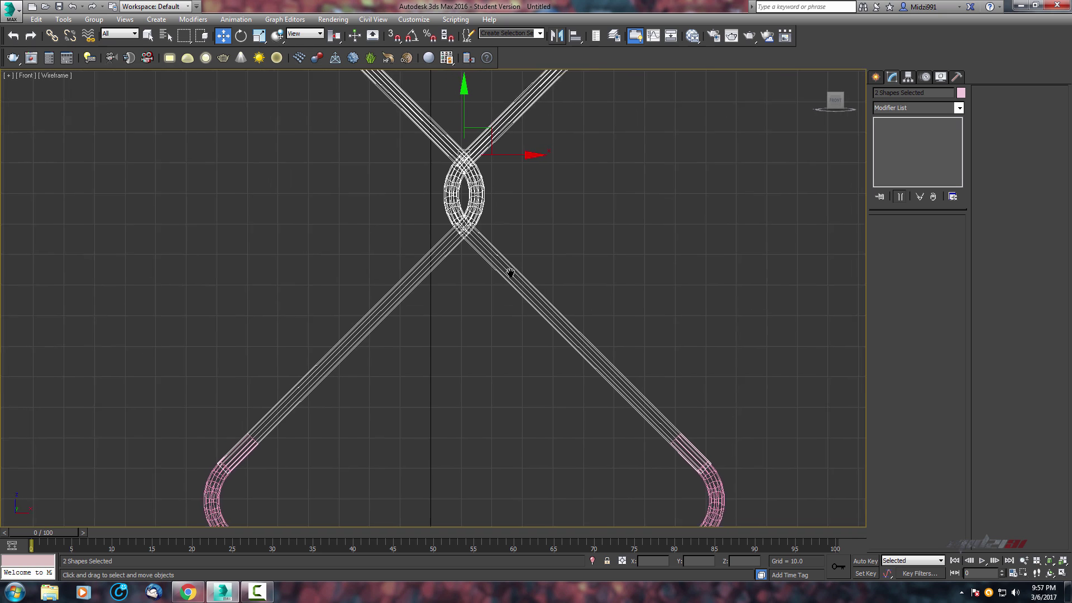
{"action": "left_click_drag", "start_coordinate": [479, 145], "coordinate": [478, 147]}
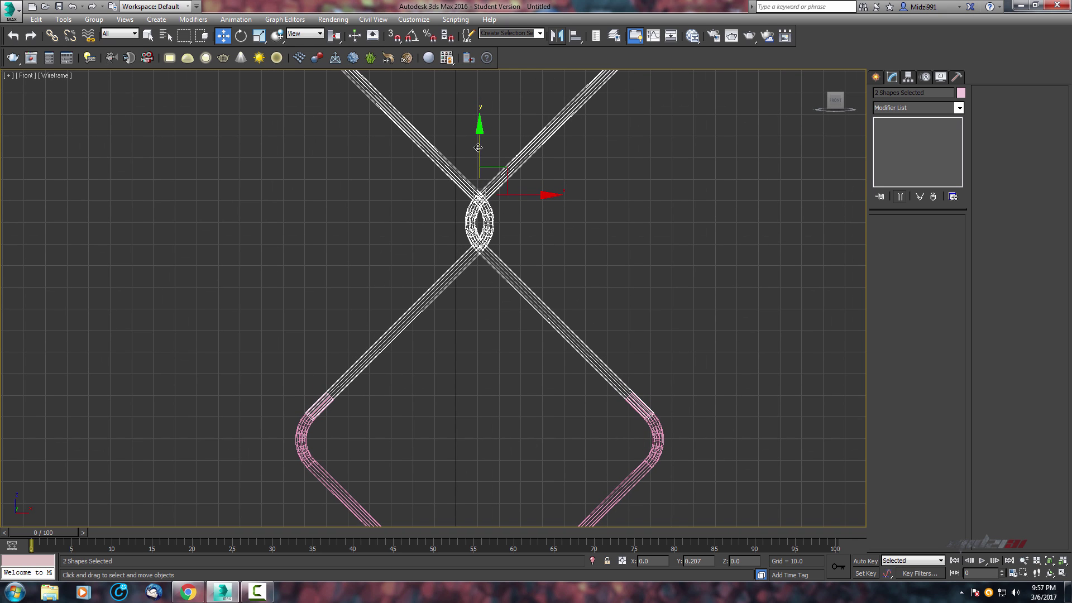
{"action": "scroll", "coordinate": [625, 247], "scroll_direction": "up", "scroll_amount": 5}
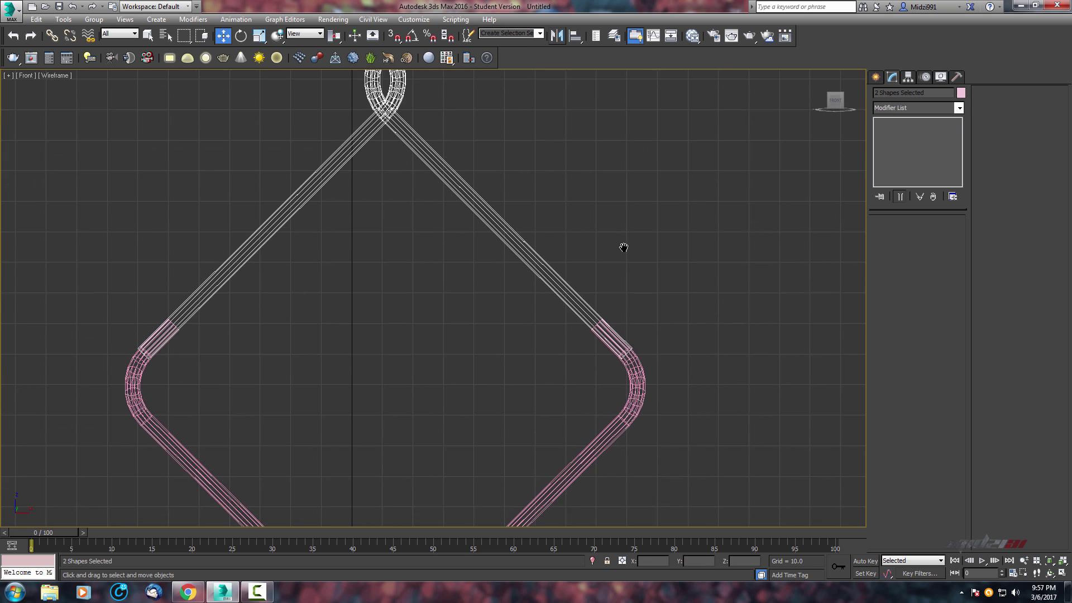
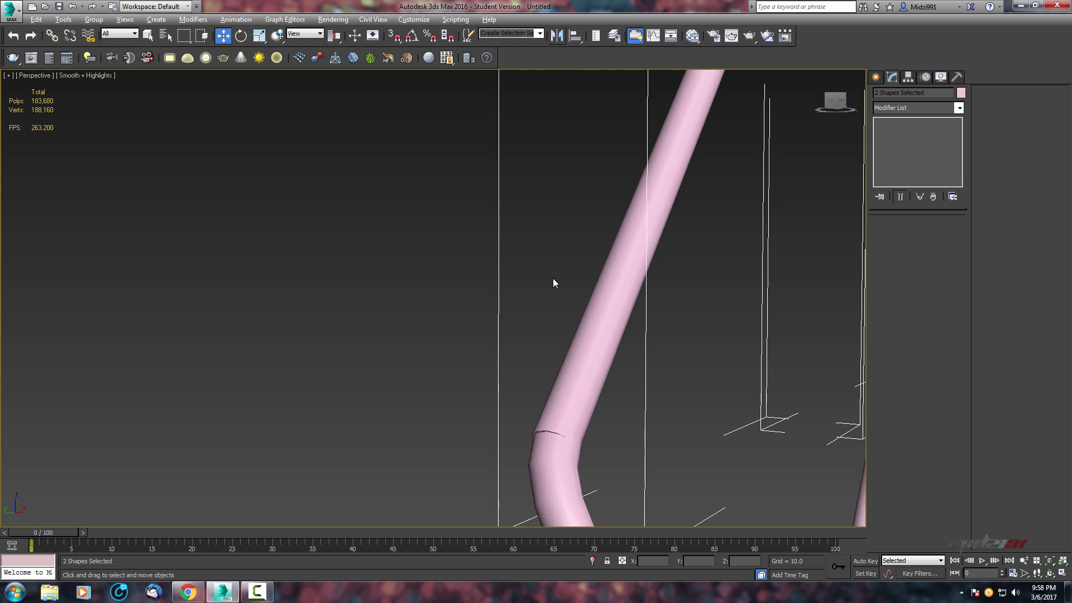
Fine-adjust the copied pair's height along Z in the Perspective view and inspect the wire joints.
{"action": "scroll", "coordinate": [509, 287], "scroll_direction": "down", "scroll_amount": 2}
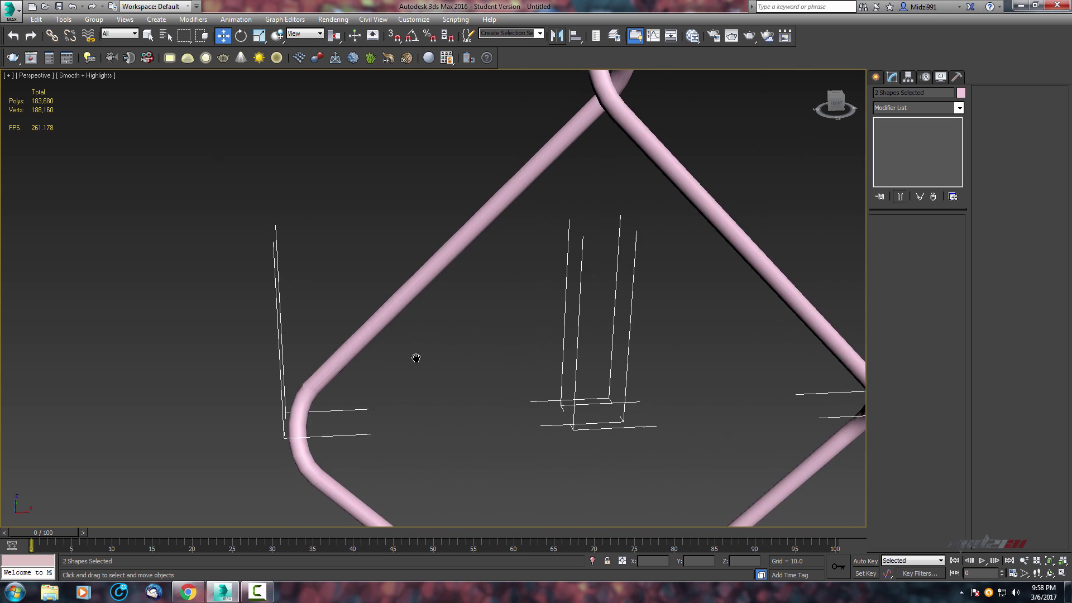
{"action": "scroll", "coordinate": [483, 295], "scroll_direction": "down", "scroll_amount": 2}
{"action": "middle_click_drag", "start_coordinate": [483, 296], "coordinate": [424, 403]}
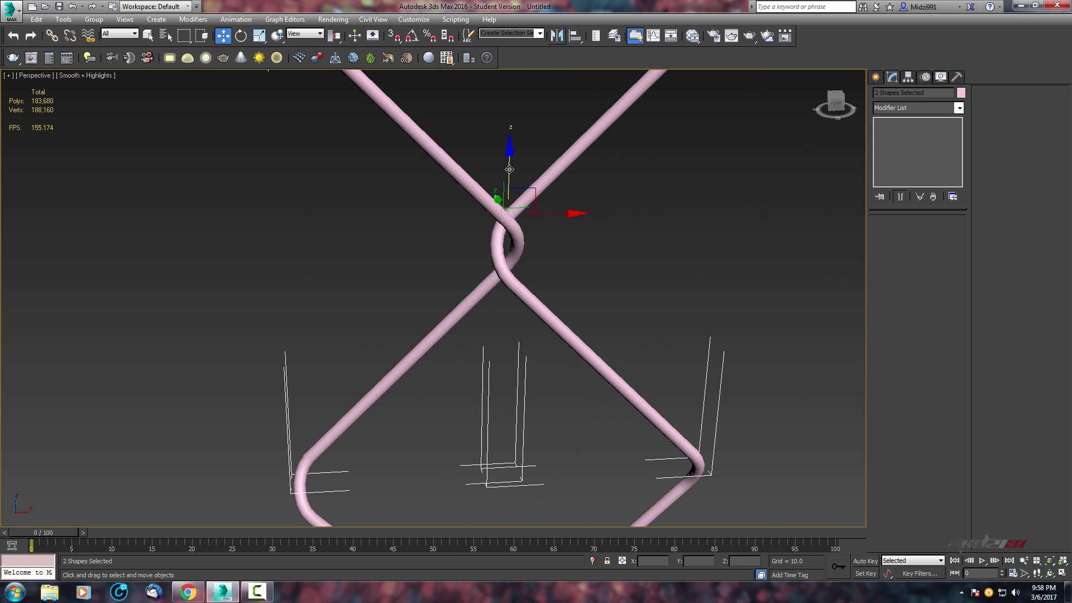
{"action": "left_click_drag", "start_coordinate": [509, 170], "coordinate": [512, 169]}
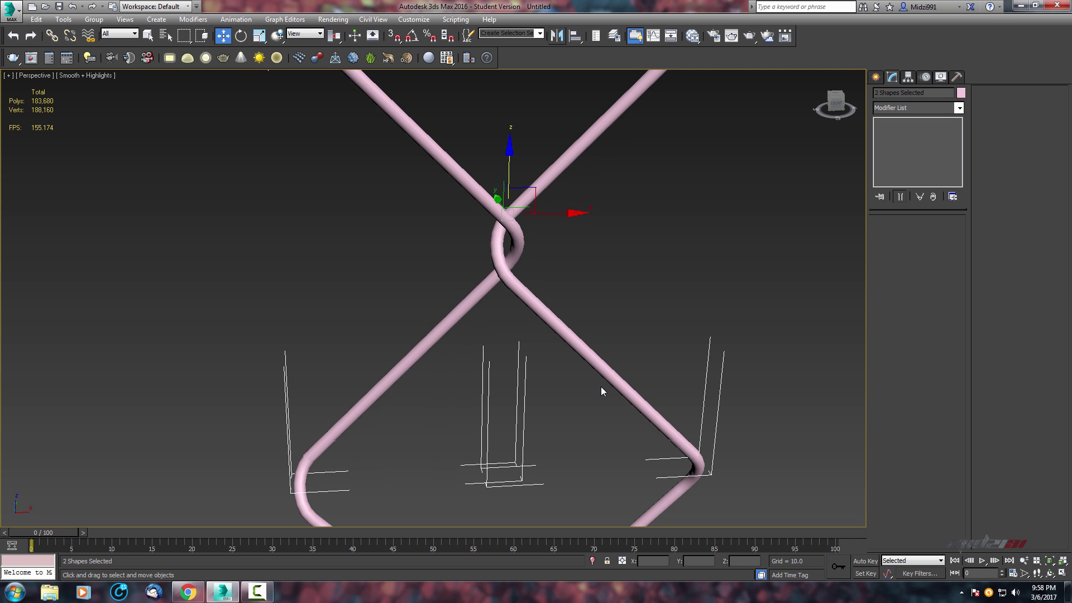
{"action": "scroll", "coordinate": [601, 387], "scroll_direction": "up", "scroll_amount": 2}
{"action": "middle_click_drag", "start_coordinate": [601, 387], "coordinate": [544, 307]}
{"action": "middle_click_drag", "start_coordinate": [627, 369], "coordinate": [602, 395]}
{"action": "scroll", "coordinate": [615, 344], "scroll_direction": "up", "scroll_amount": 1}
{"action": "scroll", "coordinate": [606, 361], "scroll_direction": "down", "scroll_amount": 2}
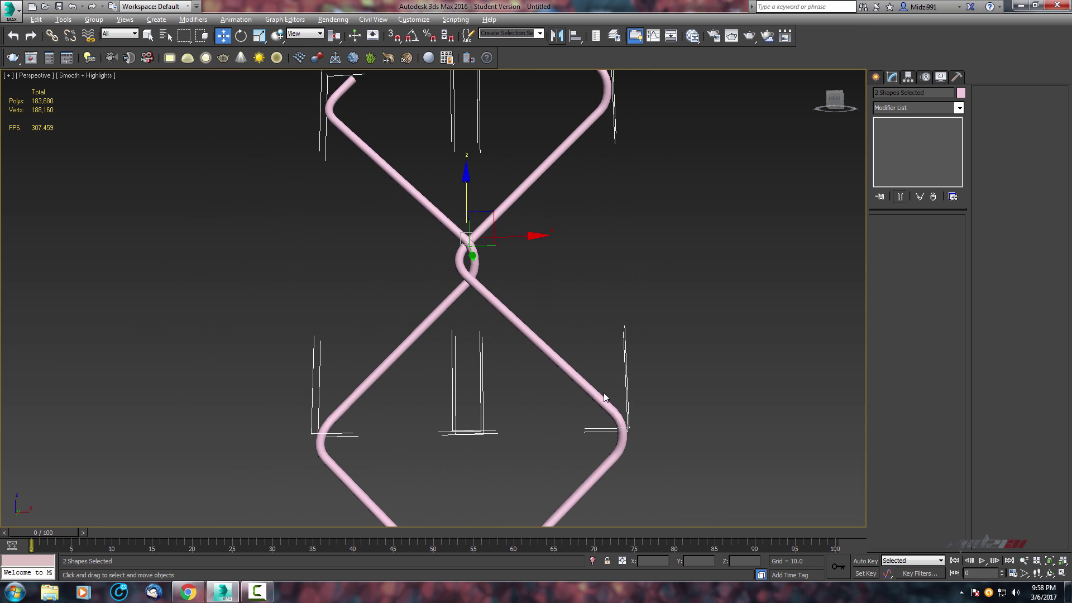
Select all four lines in the Front view and copy them about 158 units along negative X to interlock with the originals.
{"action": "key", "text": "alt+w"}
{"action": "scroll", "coordinate": [625, 178], "scroll_direction": "down", "scroll_amount": 6}
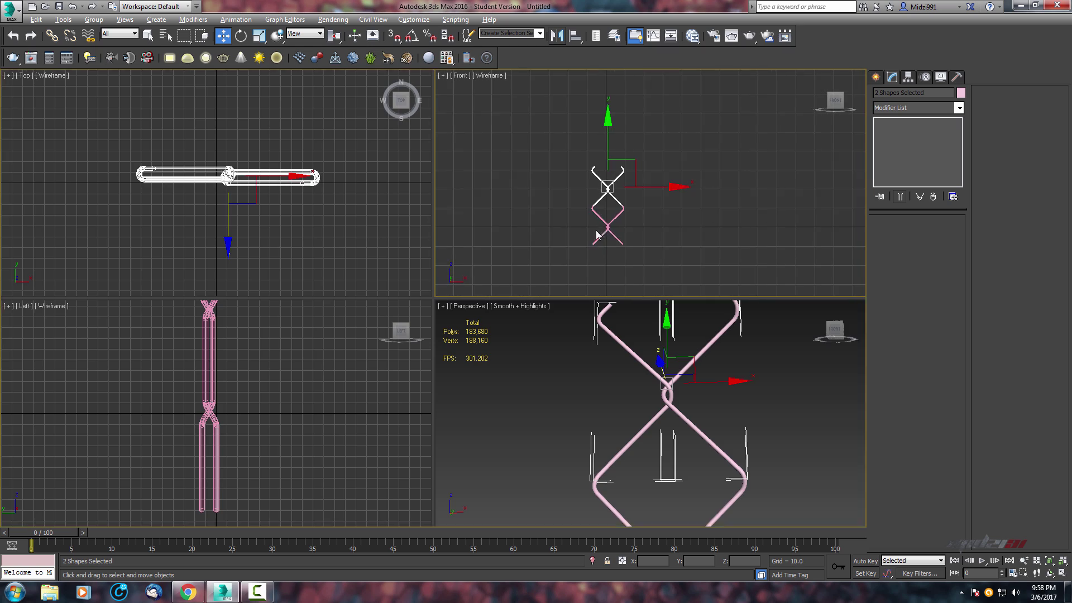
{"action": "key", "text": "alt+w"}
{"action": "middle_click_drag", "start_coordinate": [654, 186], "coordinate": [678, 218]}
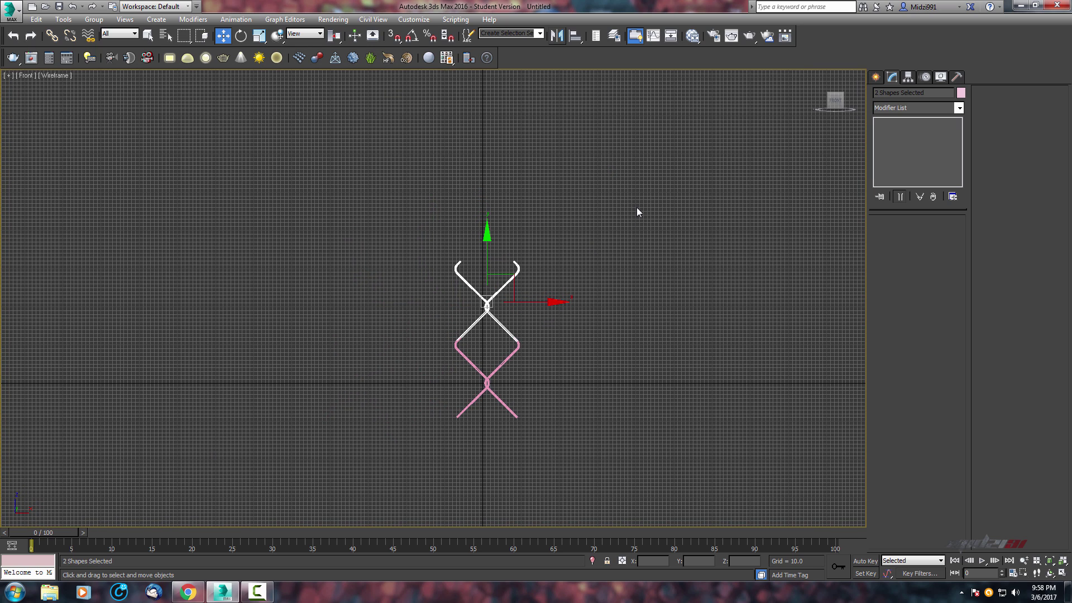
{"action": "left_click_drag", "start_coordinate": [635, 204], "coordinate": [404, 440]}
{"action": "middle_click_drag", "start_coordinate": [653, 290], "coordinate": [737, 293]}
{"action": "scroll", "coordinate": [670, 287], "scroll_direction": "up", "scroll_amount": 3}
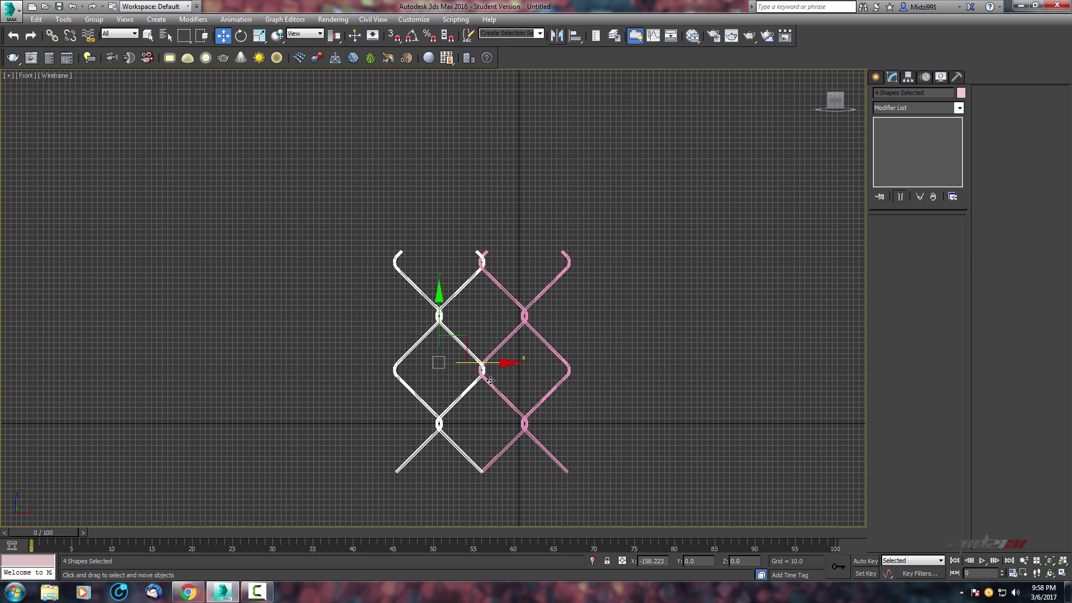
{"action": "left_click_drag", "start_coordinate": [490, 380], "coordinate": [491, 381], "text": "shift"}
{"action": "left_click", "coordinate": [533, 348]}
Examine in the Perspective view how the copied column of wires interlocks with the original column.
{"action": "scroll", "coordinate": [520, 394], "scroll_direction": "down", "scroll_amount": 3}
{"action": "middle_click_drag", "start_coordinate": [519, 395], "coordinate": [534, 364]}
{"action": "key", "text": "alt+w"}
{"action": "scroll", "coordinate": [595, 397], "scroll_direction": "up", "scroll_amount": 3}
{"action": "middle_click_drag", "start_coordinate": [596, 398], "coordinate": [601, 380]}
{"action": "key", "text": "alt+w"}
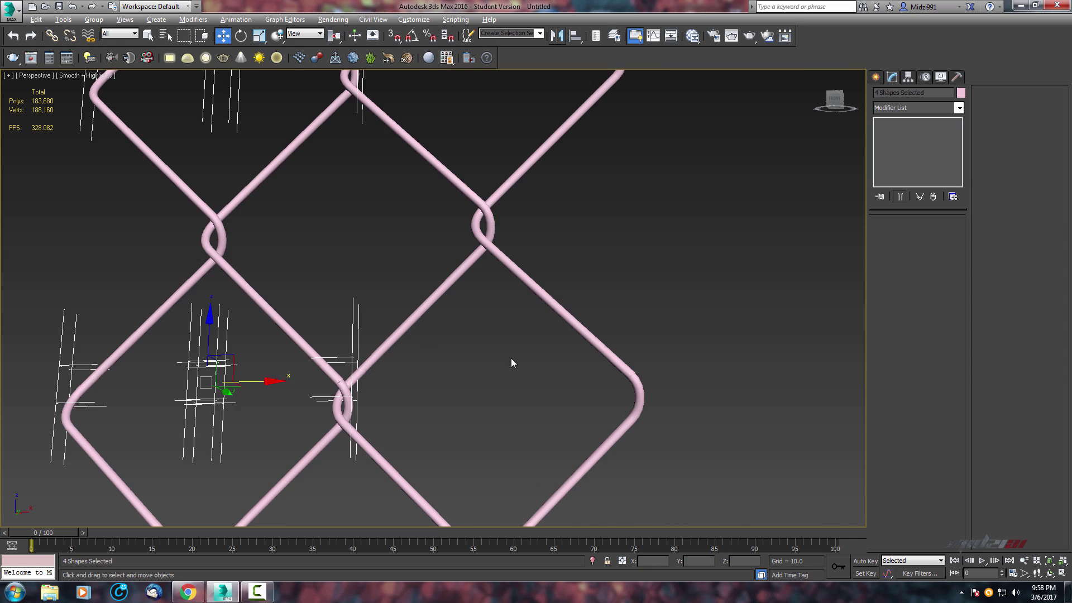
{"action": "middle_click_drag", "start_coordinate": [513, 363], "coordinate": [554, 287], "text": "alt"}
{"action": "scroll", "coordinate": [525, 299], "scroll_direction": "down", "scroll_amount": 5}
{"action": "middle_click_drag", "start_coordinate": [482, 318], "coordinate": [530, 341]}
{"action": "scroll", "coordinate": [468, 317], "scroll_direction": "up", "scroll_amount": 3}
{"action": "scroll", "coordinate": [476, 326], "scroll_direction": "up", "scroll_amount": 3}
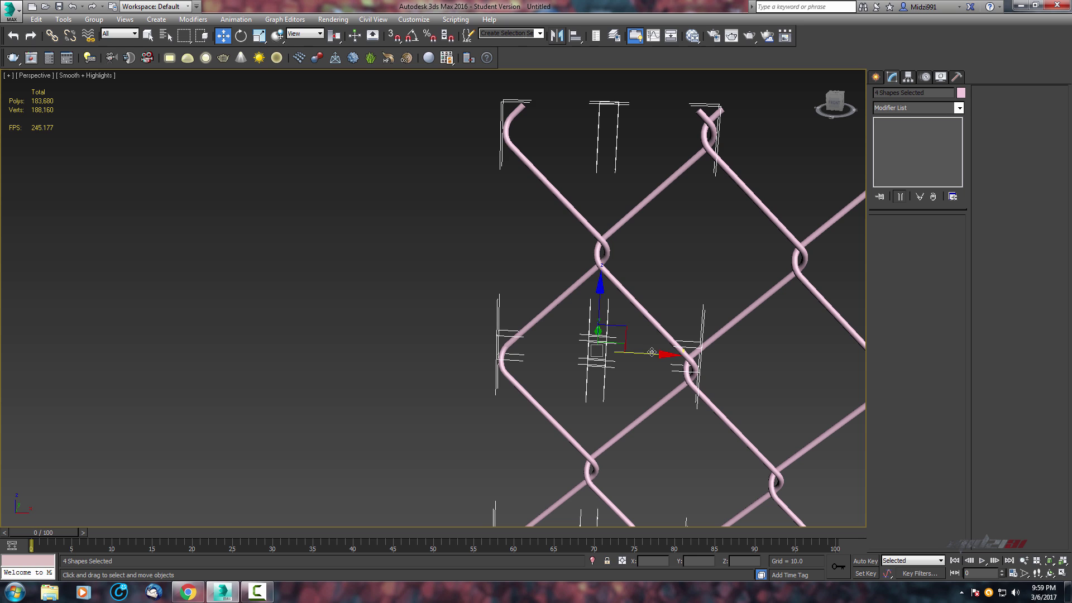
Copy the selected column further along negative X so the mesh spans five interlocked columns.
{"action": "left_click_drag", "start_coordinate": [651, 353], "coordinate": [470, 361]}
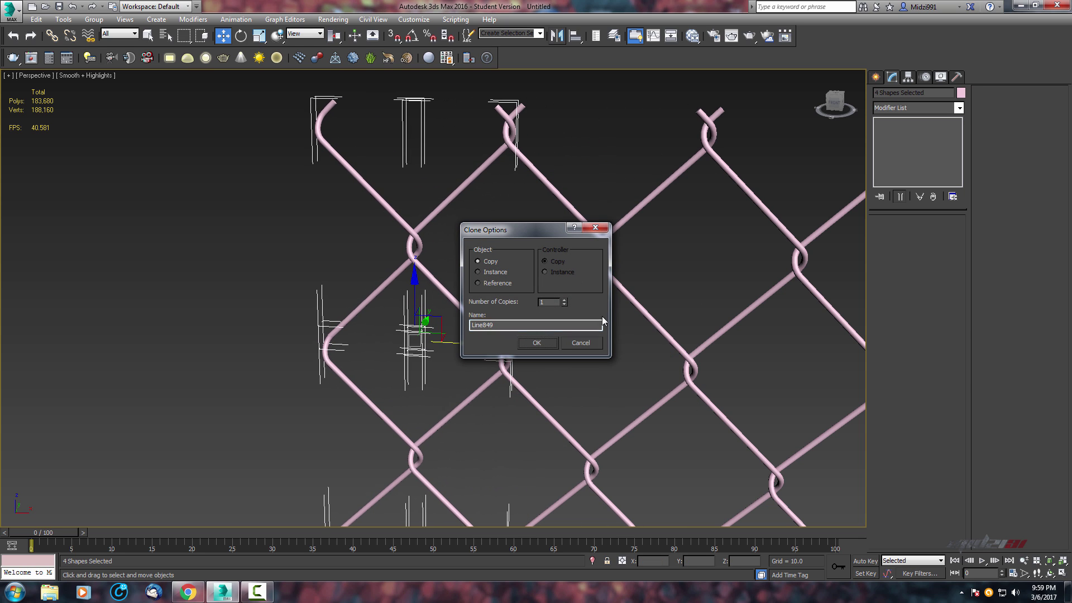
{"action": "left_click", "coordinate": [538, 343]}
{"action": "scroll", "coordinate": [502, 291], "scroll_direction": "down", "scroll_amount": 8}
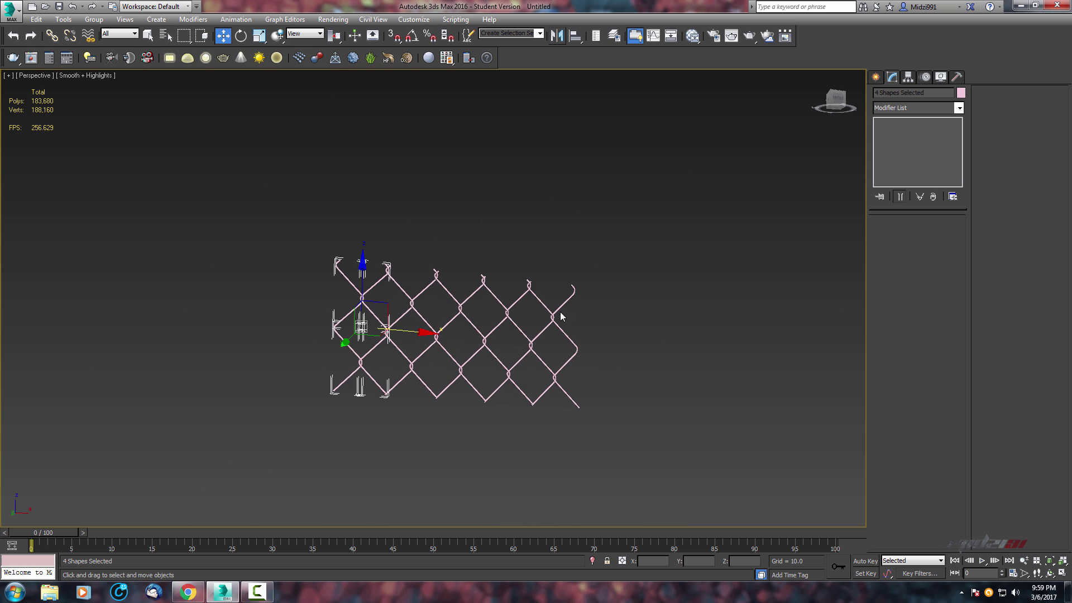
{"action": "scroll", "coordinate": [561, 316], "scroll_direction": "up", "scroll_amount": 6}
{"action": "scroll", "coordinate": [566, 346], "scroll_direction": "down", "scroll_amount": 3}
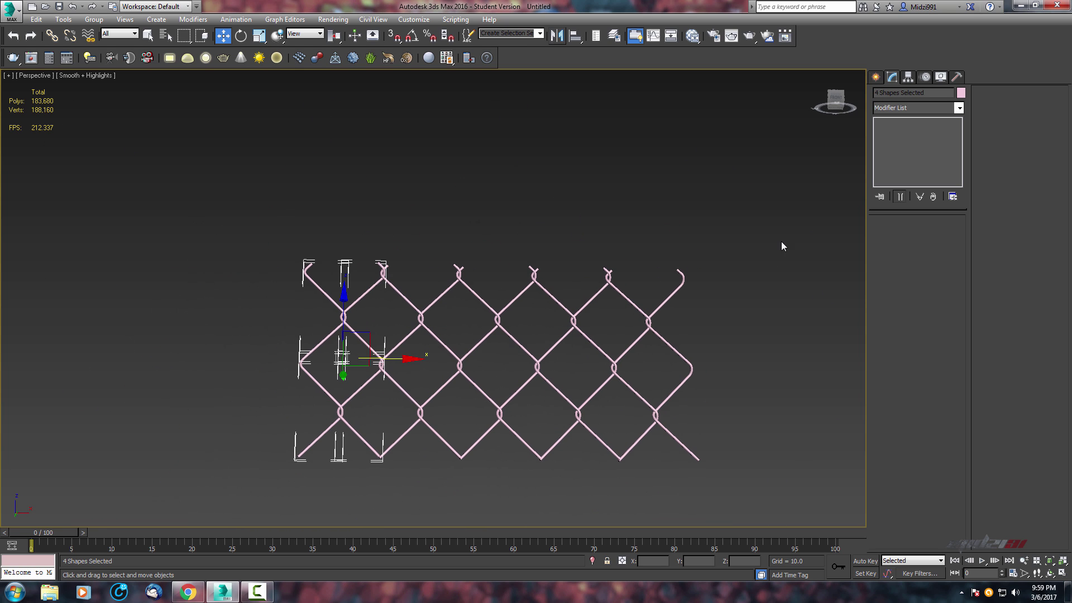
Select all 20 wire lines and copy them upward in the Front view by about 402 units to stack a second mesh section.
{"action": "left_click_drag", "start_coordinate": [236, 513], "coordinate": [235, 513]}
{"action": "scroll", "coordinate": [427, 397], "scroll_direction": "up", "scroll_amount": 4}
{"action": "middle_click_drag", "start_coordinate": [431, 416], "coordinate": [427, 523]}
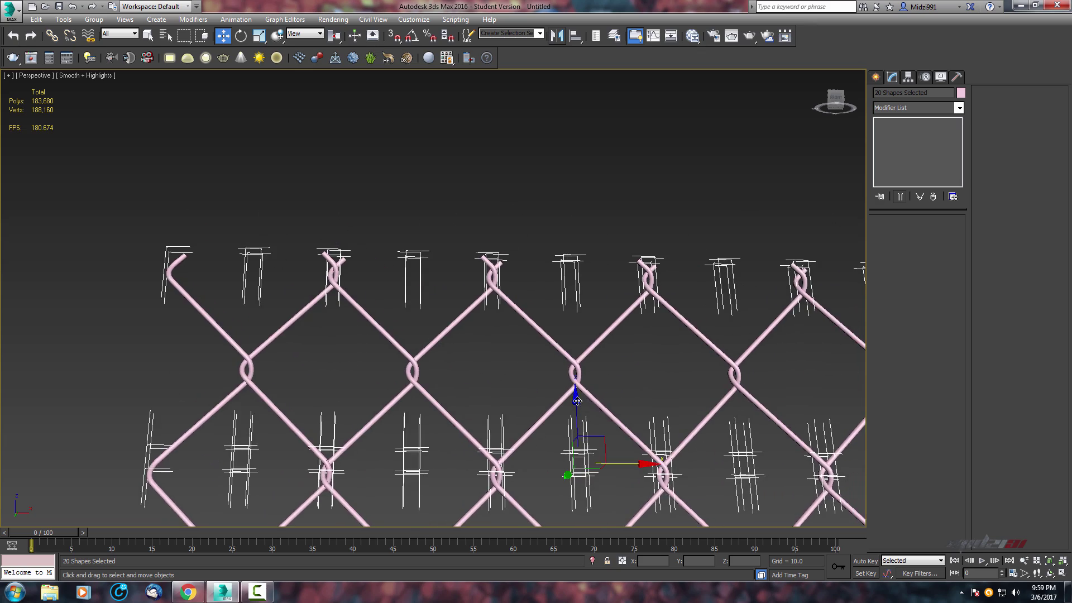
{"action": "middle_click_drag", "start_coordinate": [571, 353], "coordinate": [498, 441]}
{"action": "key", "text": "alt+w"}
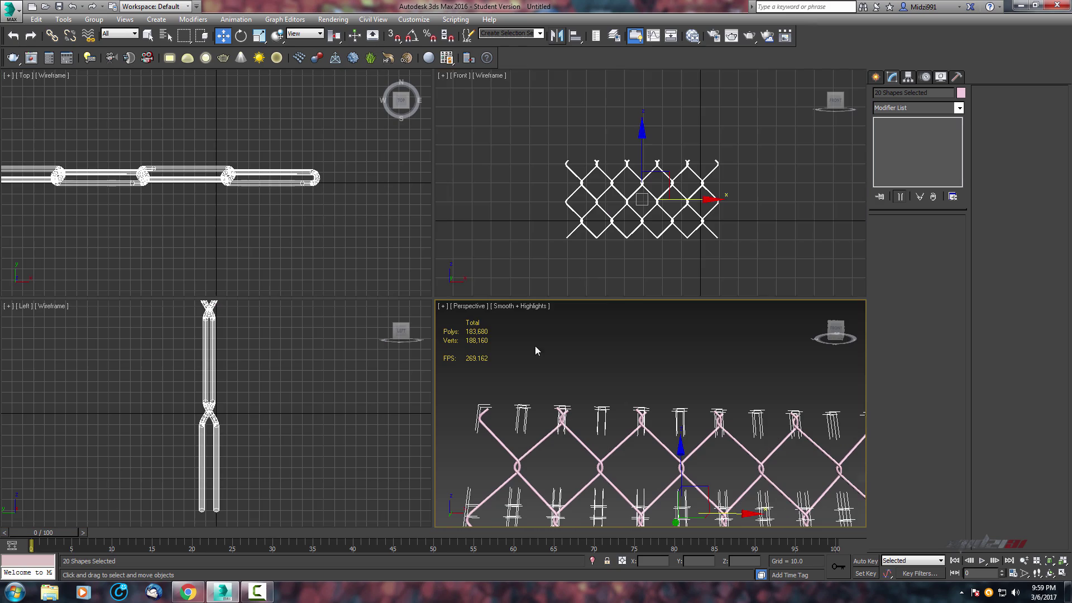
{"action": "key", "text": "alt+w"}
{"action": "scroll", "coordinate": [521, 268], "scroll_direction": "up", "scroll_amount": 4}
{"action": "middle_click_drag", "start_coordinate": [336, 418], "coordinate": [413, 386]}
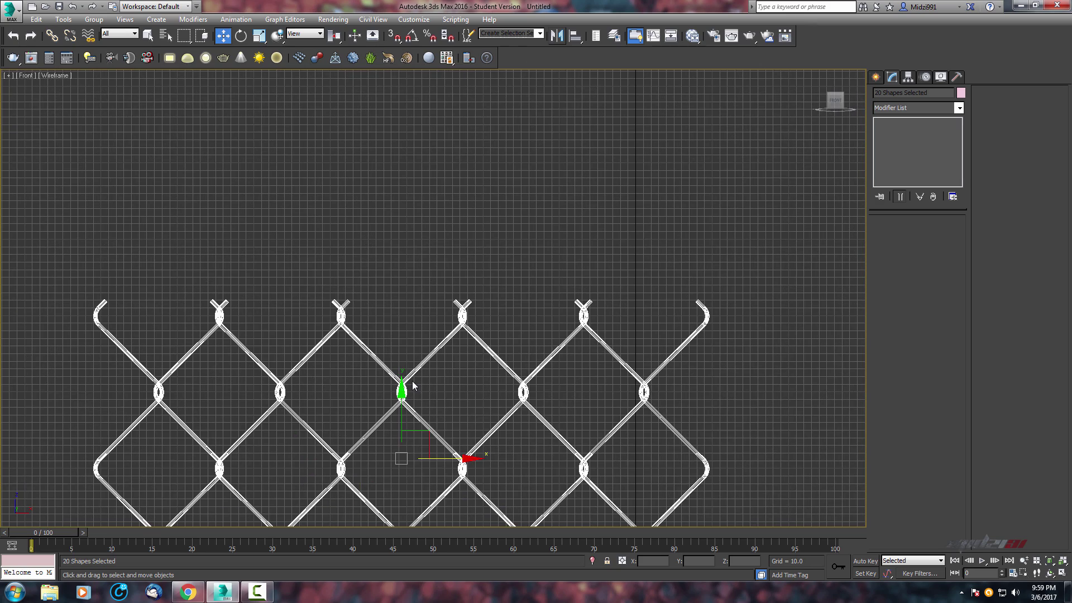
{"action": "left_click_drag", "start_coordinate": [401, 428], "coordinate": [416, 121], "text": "shift"}
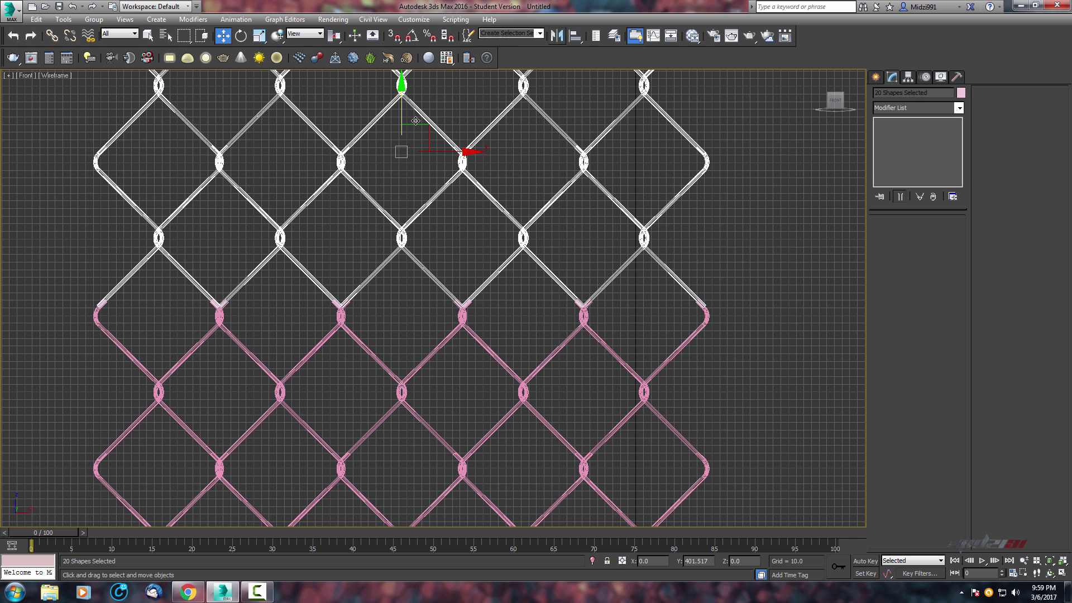
{"action": "left_click_drag", "start_coordinate": [416, 121], "coordinate": [416, 122], "text": "shift"}
{"action": "left_click", "coordinate": [555, 344]}
Nudge the copied upper section down about 1.2 units along Y so its wire ends meet the lower section.
{"action": "scroll", "coordinate": [582, 347], "scroll_direction": "up", "scroll_amount": 10}
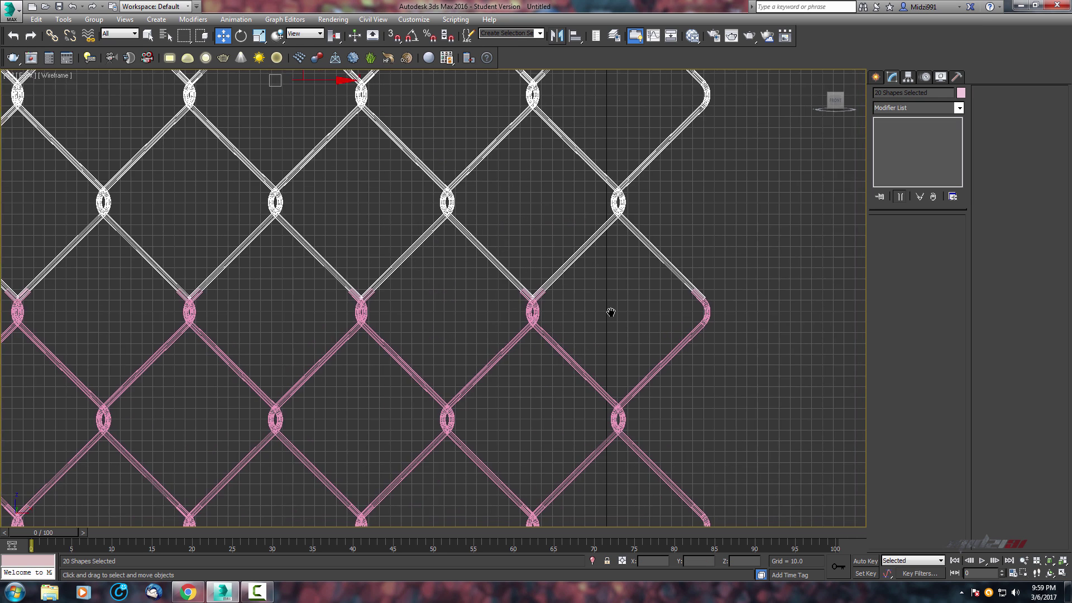
{"action": "mouse_move", "coordinate": [397, 363]}
{"action": "middle_mouse_down"}
{"action": "mouse_move", "coordinate": [374, 385]}
{"action": "mouse_move", "coordinate": [578, 377]}
{"action": "mouse_move", "coordinate": [656, 390]}
{"action": "middle_mouse_up"}
{"action": "scroll", "coordinate": [363, 268], "scroll_direction": "down", "scroll_amount": 5}
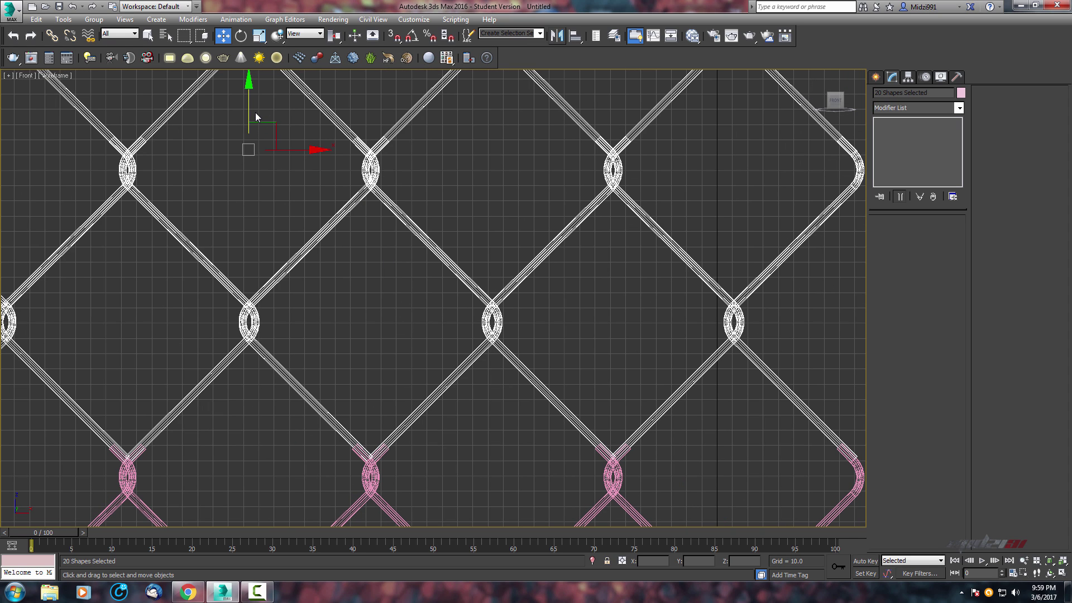
{"action": "left_click_drag", "start_coordinate": [248, 110], "coordinate": [248, 110]}
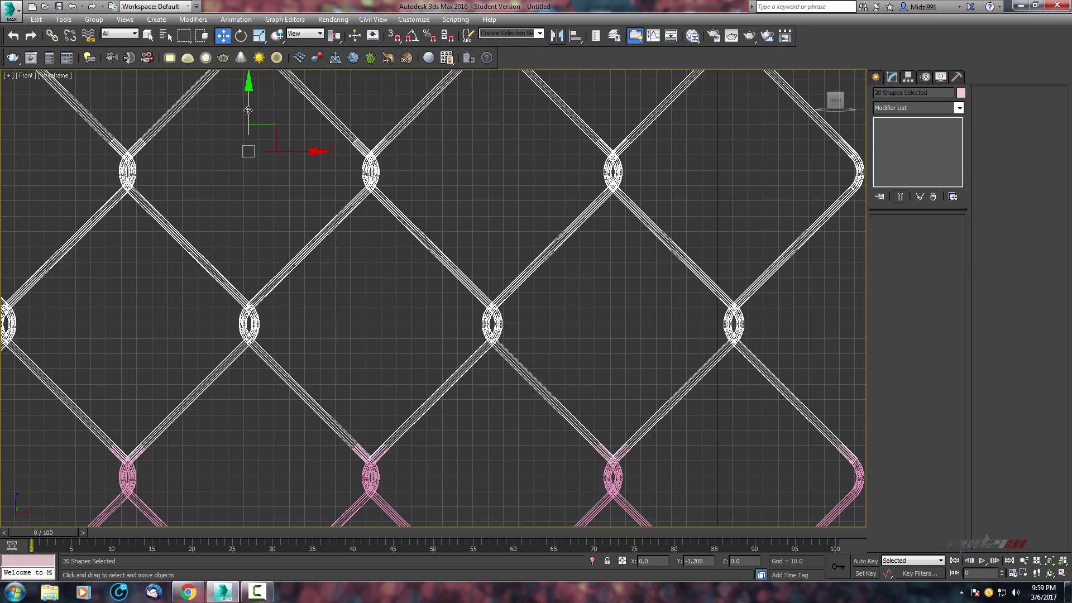
Select all 40 wire lines in the Front view and make two copies along negative X, each interlocking with the previous section.
{"action": "scroll", "coordinate": [399, 242], "scroll_direction": "down", "scroll_amount": 8}
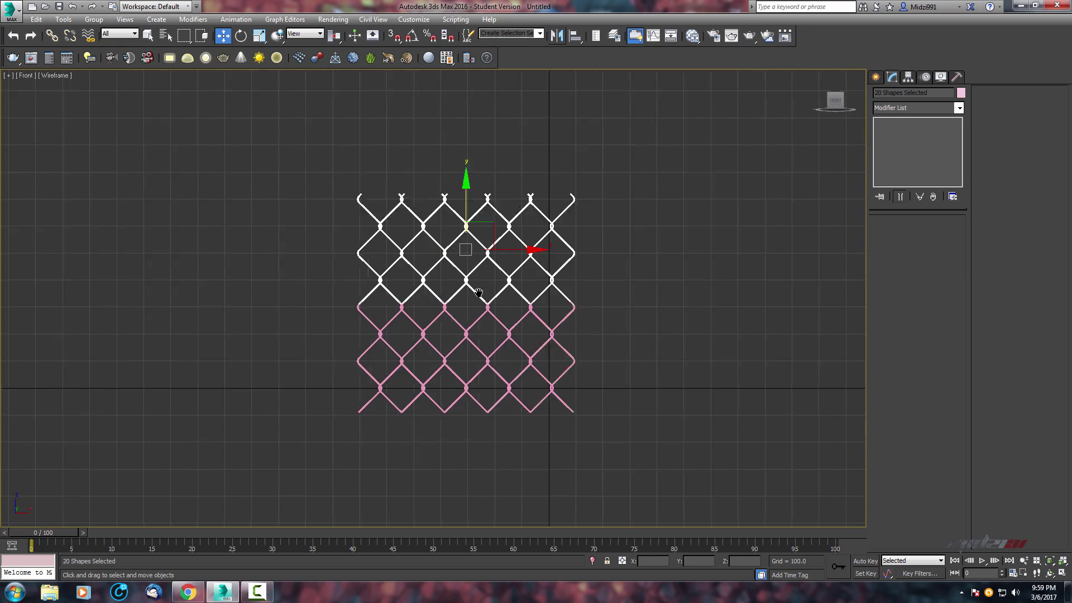
{"action": "scroll", "coordinate": [326, 409], "scroll_direction": "up", "scroll_amount": 3}
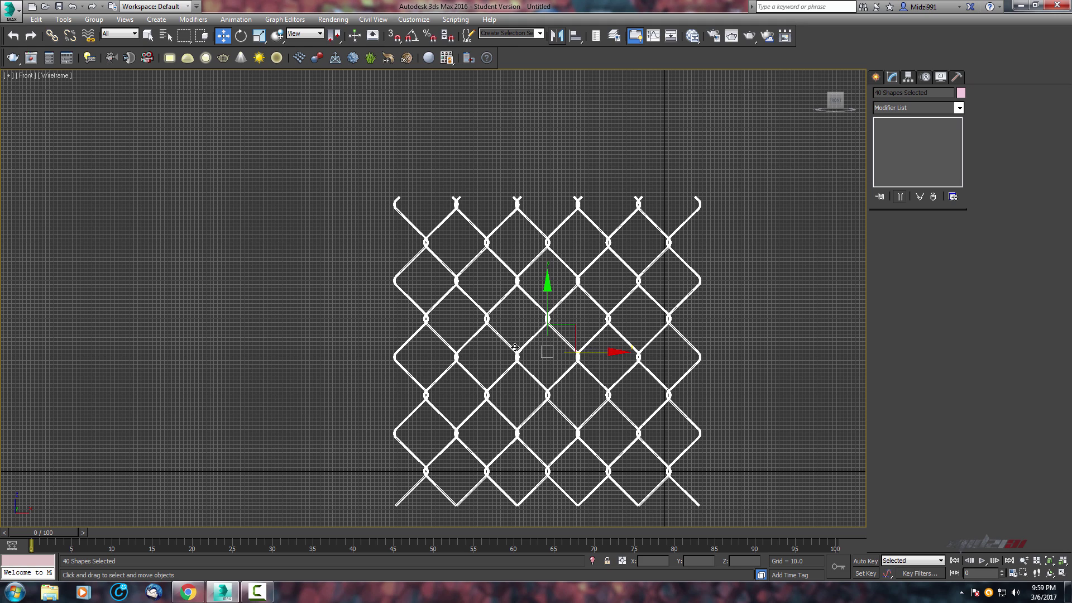
{"action": "left_click_drag", "start_coordinate": [514, 348], "coordinate": [292, 350], "text": "shift"}
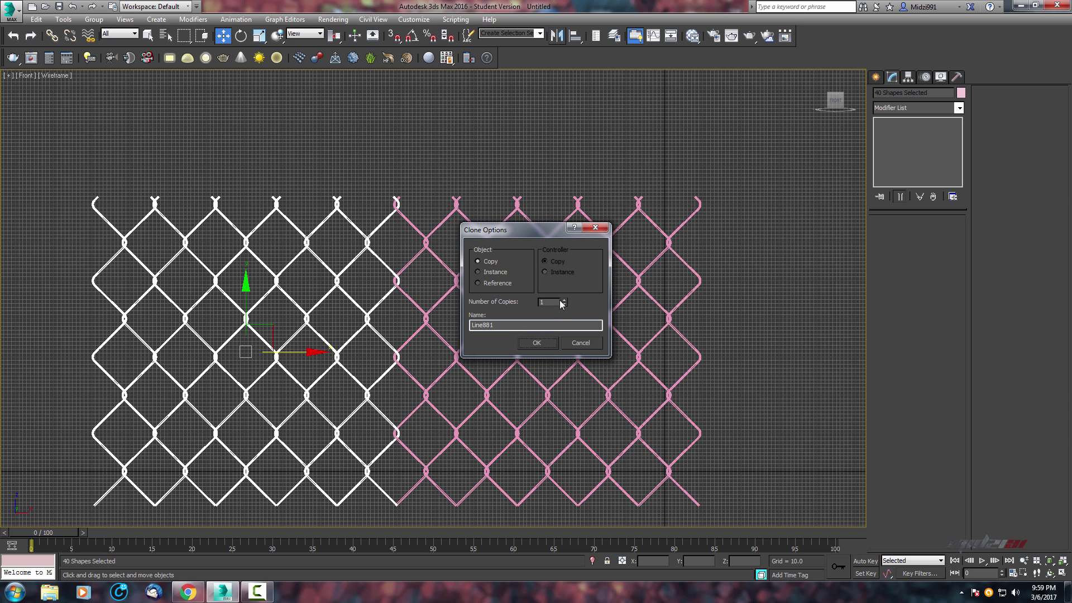
{"action": "left_click", "coordinate": [564, 299]}
{"action": "left_click", "coordinate": [553, 343]}
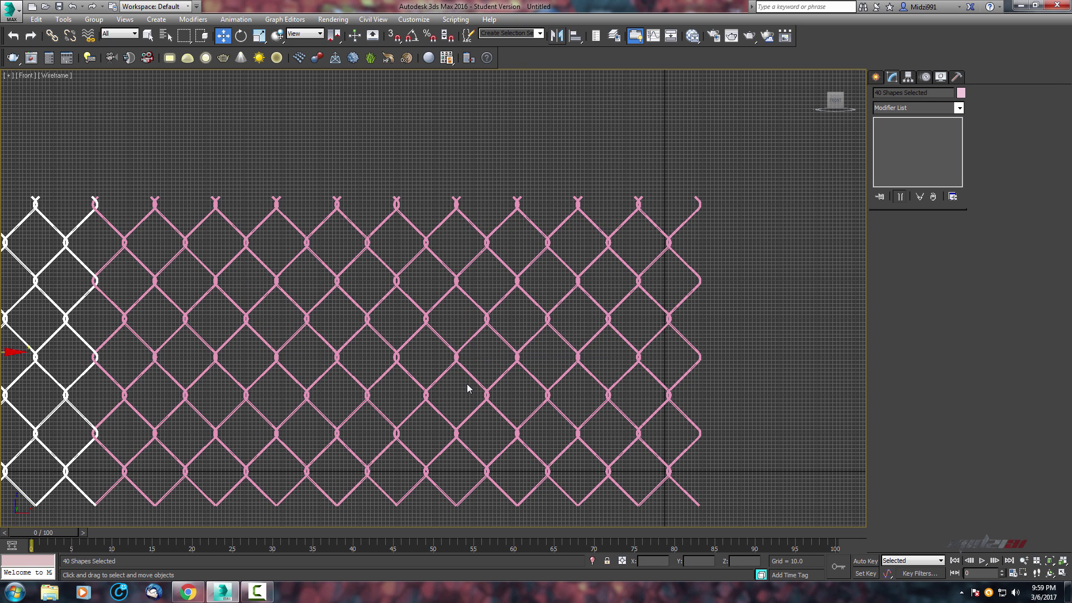
Show the whole extended mesh in a maximized Perspective view and clear the selection.
{"action": "scroll", "coordinate": [468, 388], "scroll_direction": "down", "scroll_amount": 2}
{"action": "middle_click_drag", "start_coordinate": [468, 387], "coordinate": [540, 366]}
{"action": "scroll", "coordinate": [540, 366], "scroll_direction": "down", "scroll_amount": 2}
{"action": "key", "text": "alt+w"}
{"action": "right_click", "coordinate": [647, 456]}
{"action": "scroll", "coordinate": [639, 460], "scroll_direction": "down", "scroll_amount": 5}
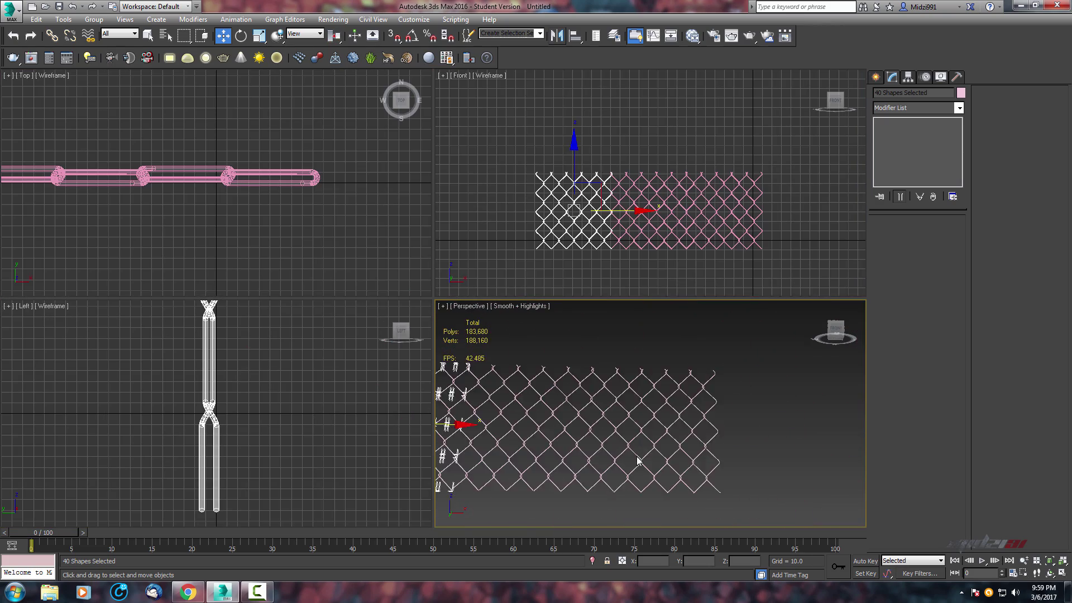
{"action": "scroll", "coordinate": [640, 461], "scroll_direction": "down", "scroll_amount": 2}
{"action": "key", "text": "alt+w"}
{"action": "middle_click_drag", "start_coordinate": [525, 420], "coordinate": [687, 408]}
{"action": "left_click", "coordinate": [538, 484]}
Examine the finished chain-link mesh in the Perspective view, from close up on the wire joints to the full fence.
{"action": "scroll", "coordinate": [550, 407], "scroll_direction": "up", "scroll_amount": 5}
{"action": "middle_click_drag", "start_coordinate": [539, 425], "coordinate": [687, 342]}
{"action": "scroll", "coordinate": [414, 350], "scroll_direction": "up", "scroll_amount": 1}
{"action": "scroll", "coordinate": [307, 347], "scroll_direction": "up", "scroll_amount": 2}
{"action": "scroll", "coordinate": [426, 340], "scroll_direction": "down", "scroll_amount": 2}
{"action": "middle_click_drag", "start_coordinate": [524, 357], "coordinate": [445, 388]}
{"action": "scroll", "coordinate": [384, 383], "scroll_direction": "down", "scroll_amount": 8}
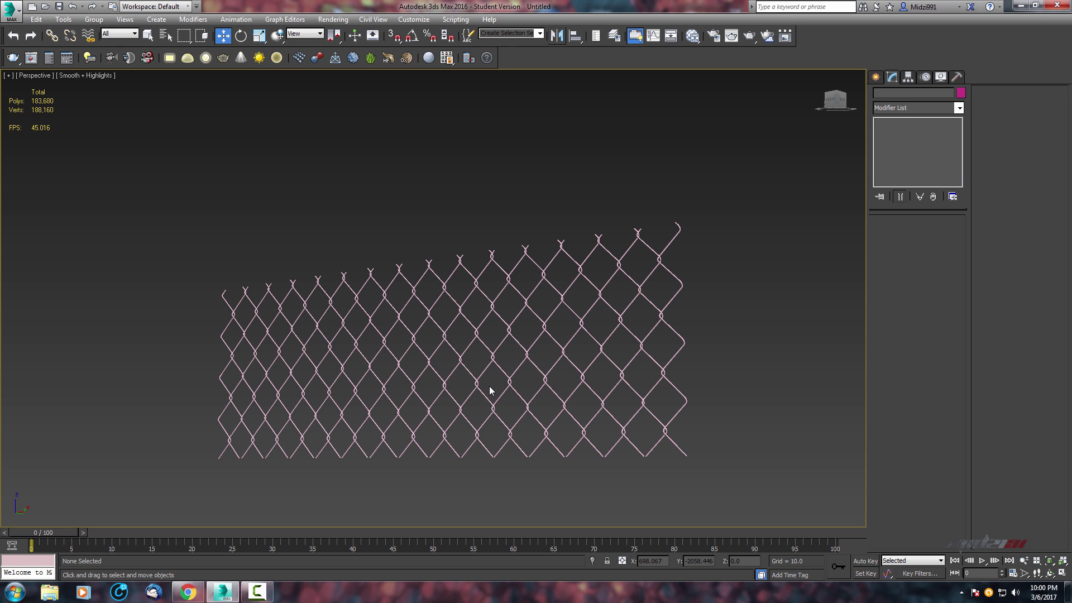